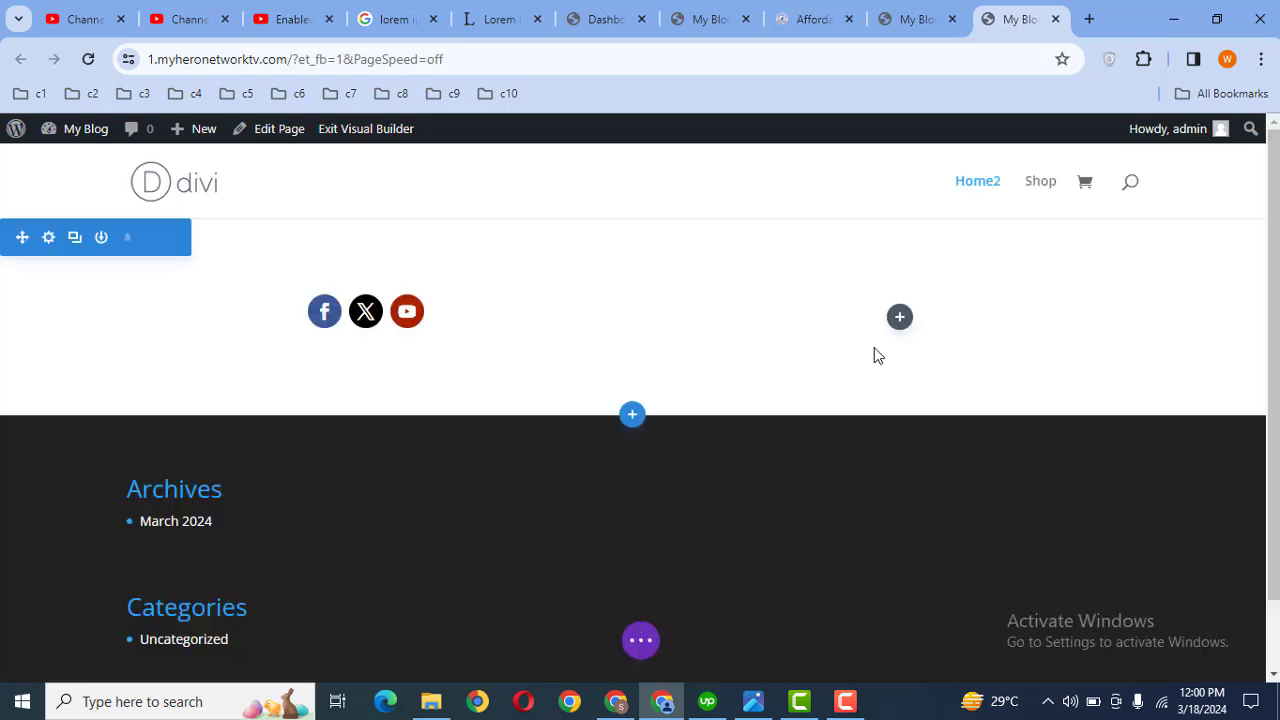
Insert a regular section below the social icons with a single-column row containing a Slider module.
{"action": "left_click", "coordinate": [632, 418]}
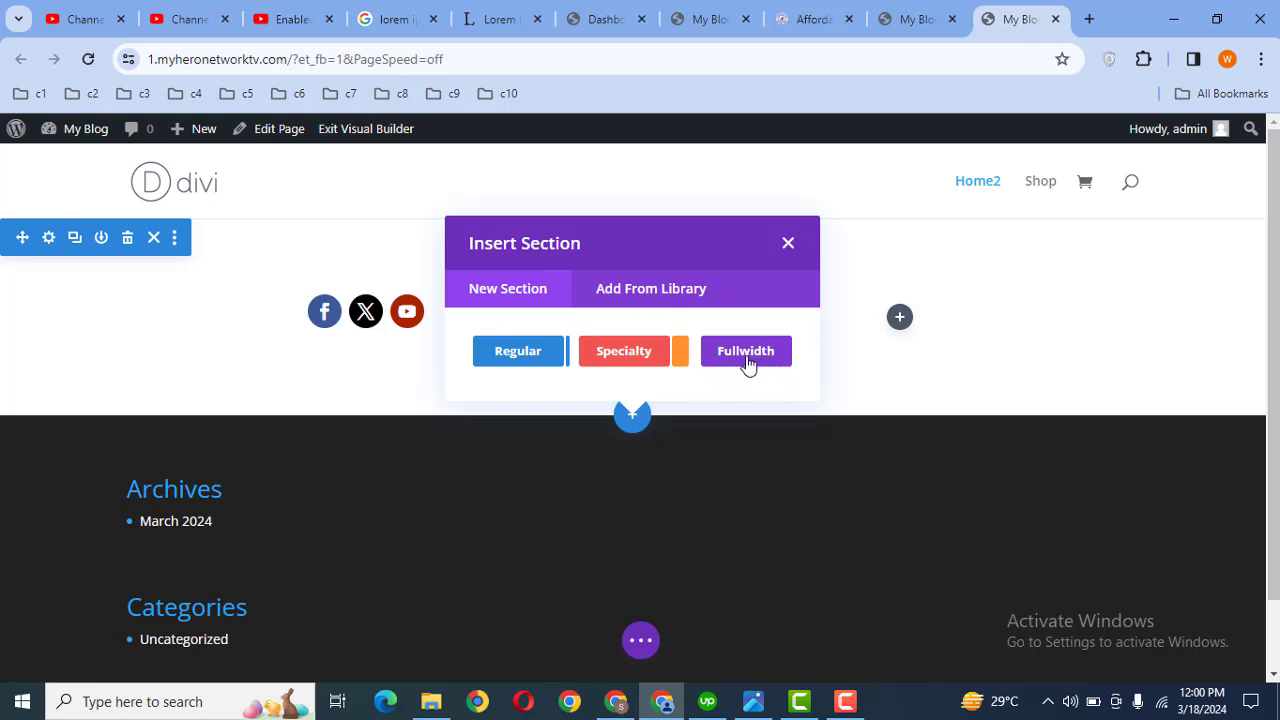
{"action": "left_click", "coordinate": [518, 351]}
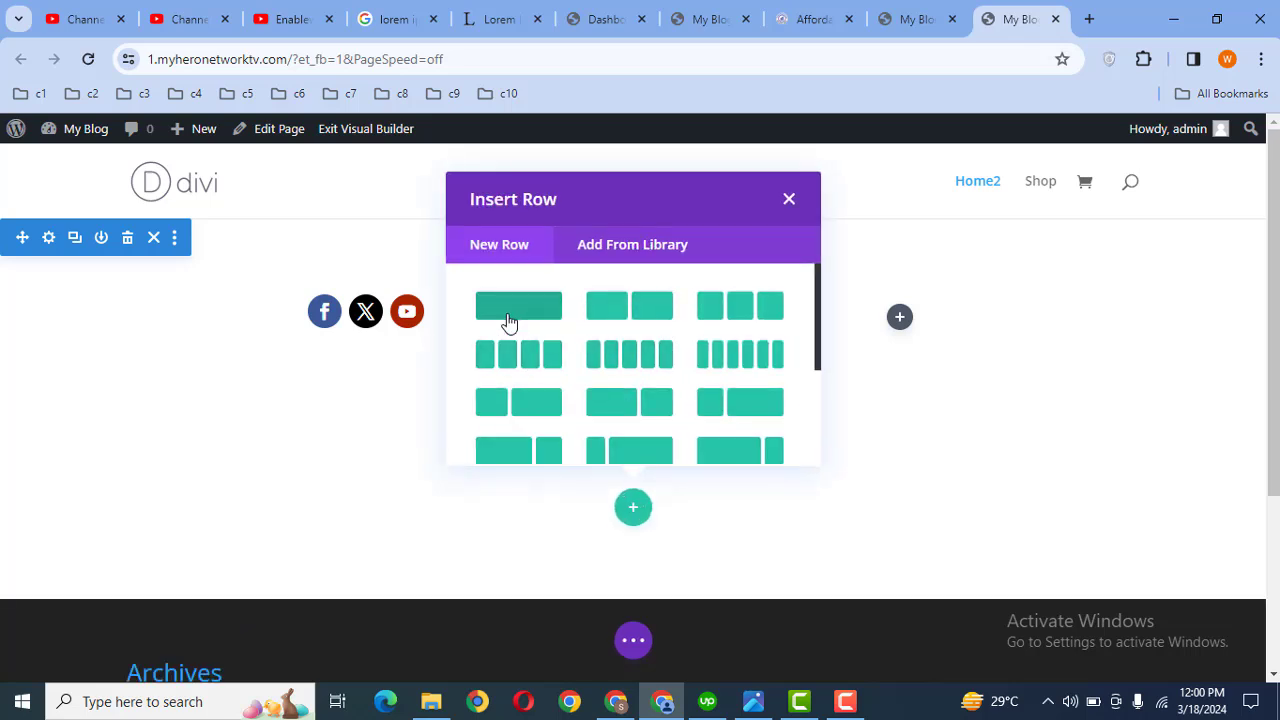
{"action": "left_click", "coordinate": [517, 313]}
{"action": "left_click", "coordinate": [729, 274]}
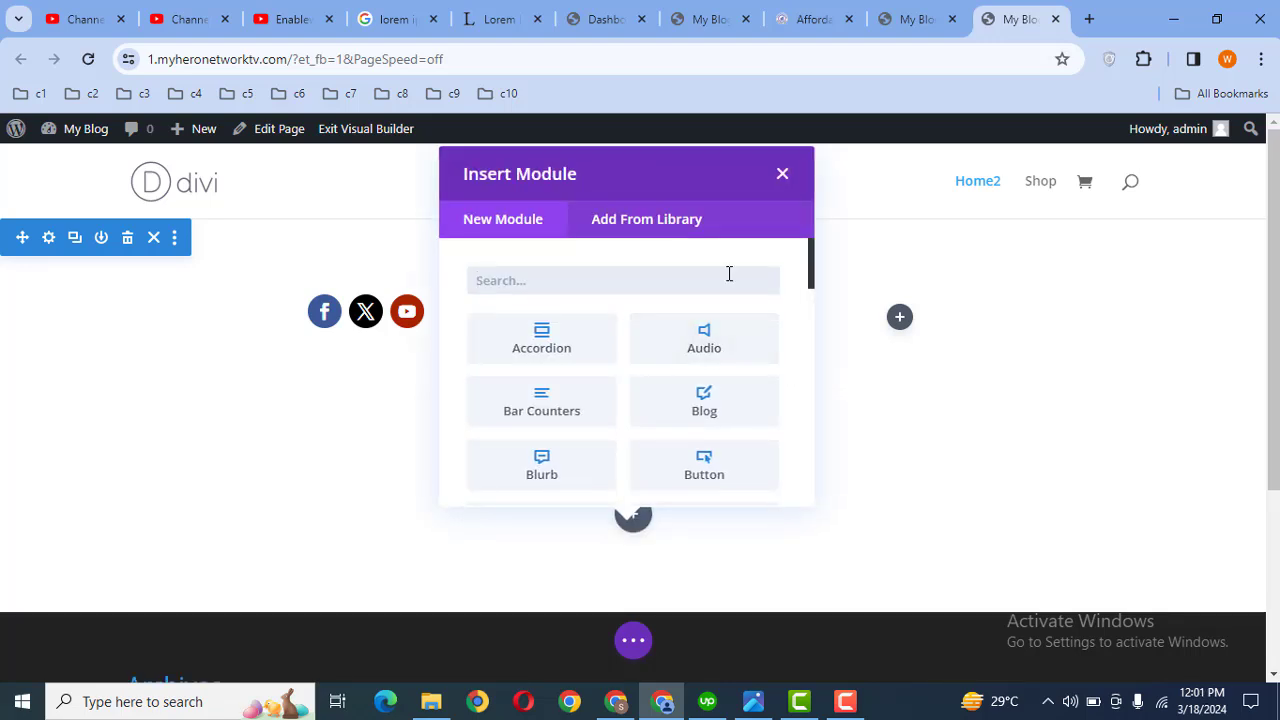
{"action": "type", "text": "sli"}
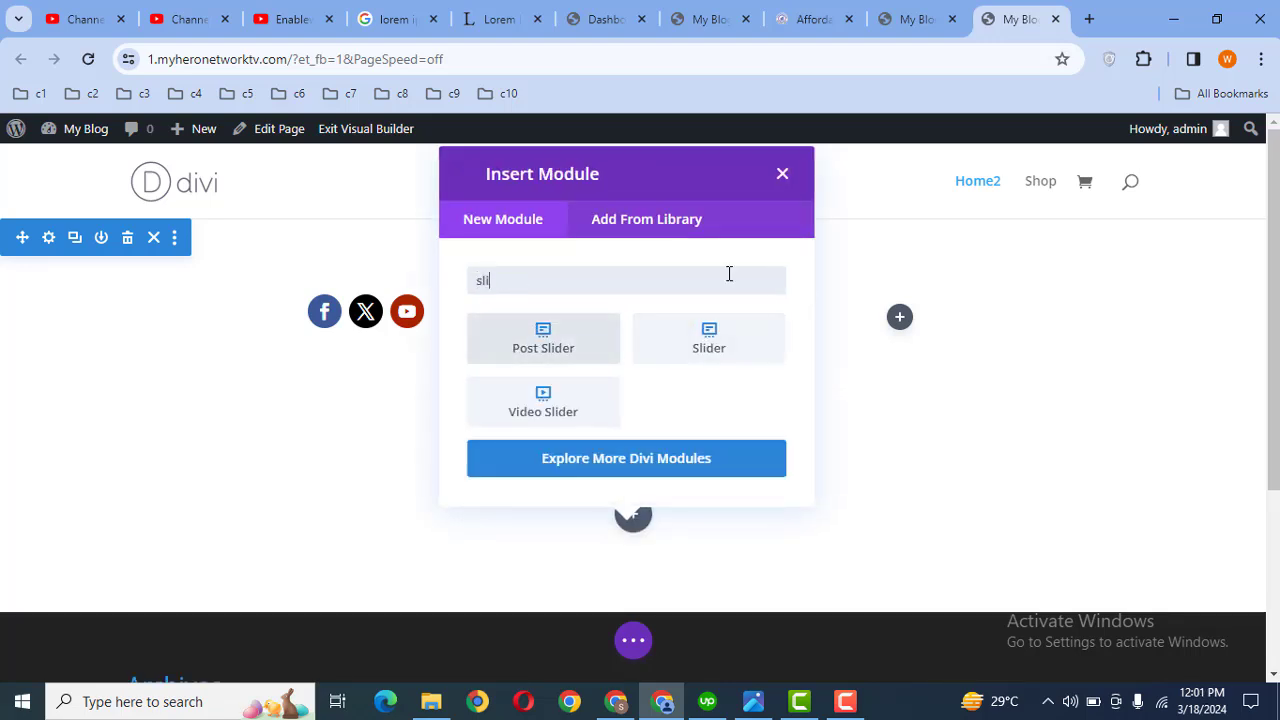
{"action": "left_click", "coordinate": [719, 343]}
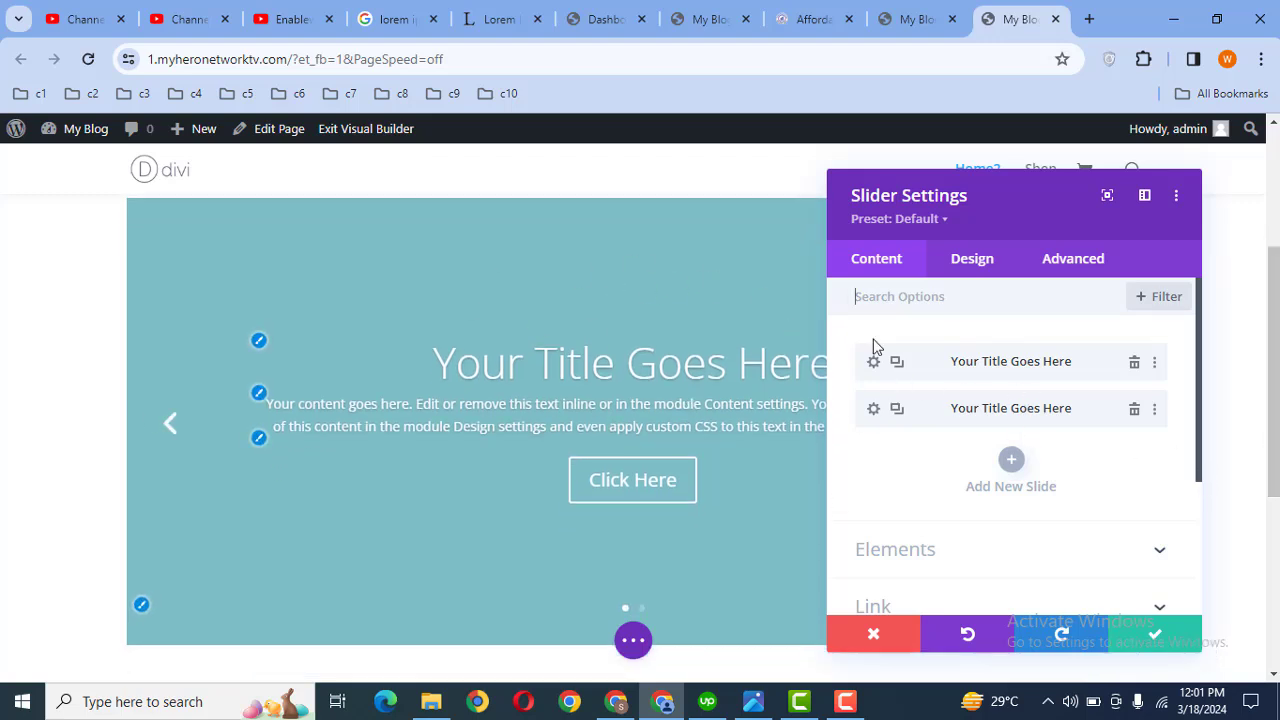
Try adding the photo of the tractor with the red sign from the media library as the first slide's image.
{"action": "left_click", "coordinate": [872, 366]}
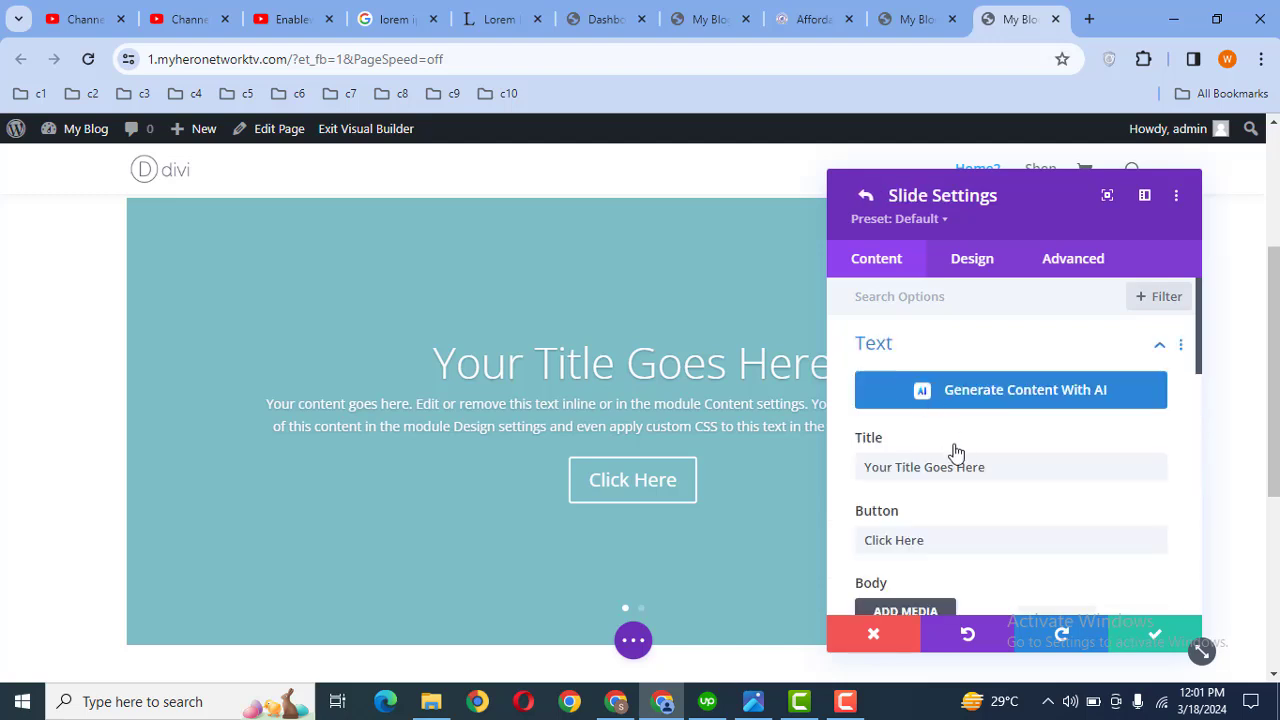
{"action": "left_click_drag", "start_coordinate": [1204, 330], "coordinate": [1216, 501]}
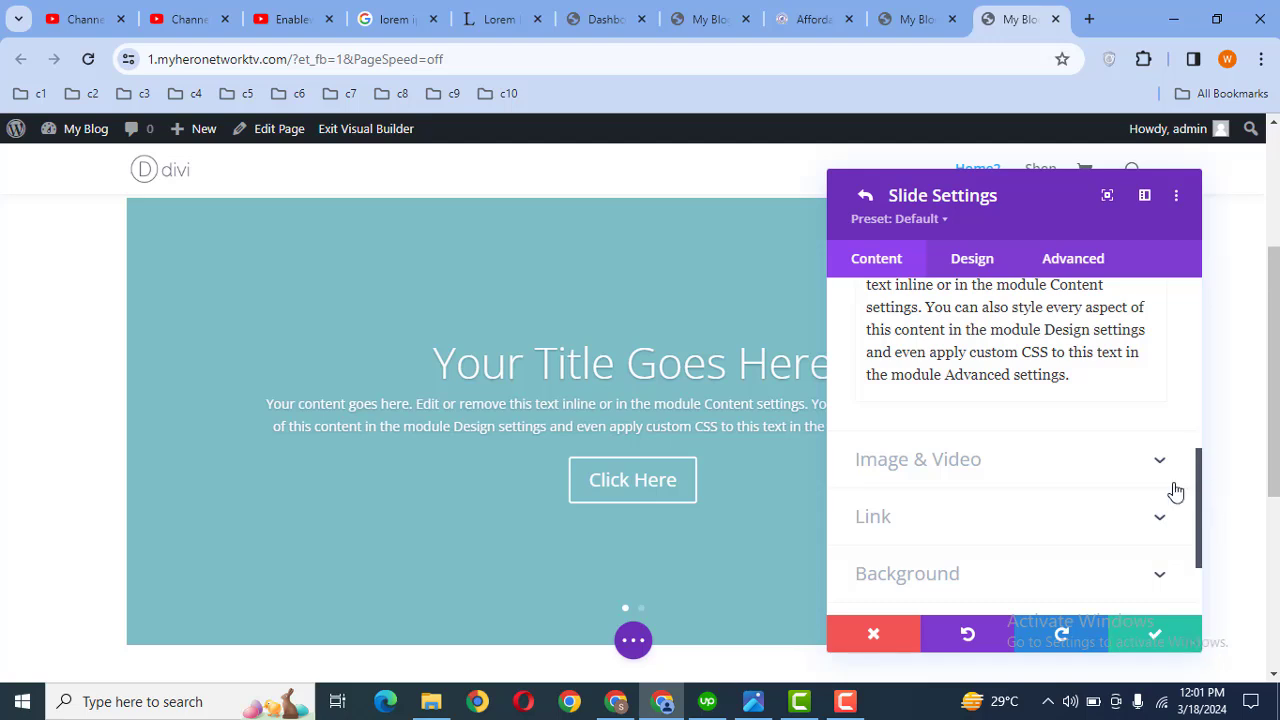
{"action": "left_click", "coordinate": [1018, 472]}
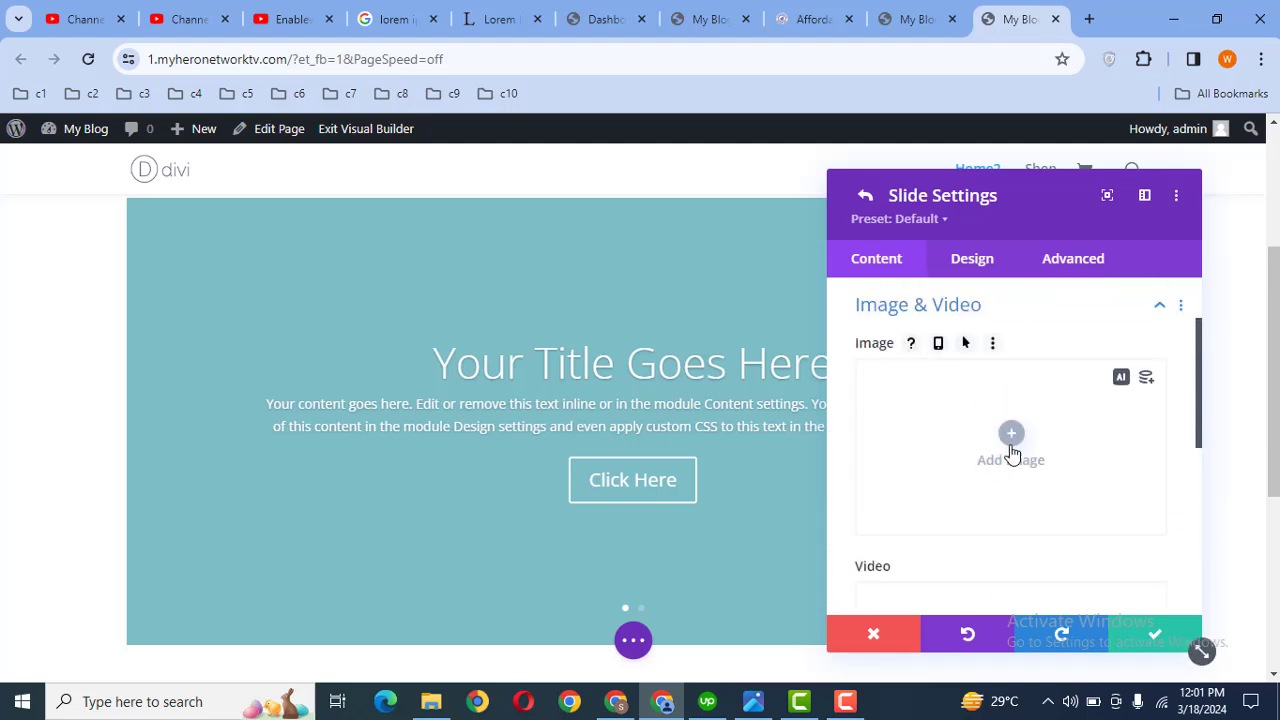
{"action": "left_click", "coordinate": [1016, 440]}
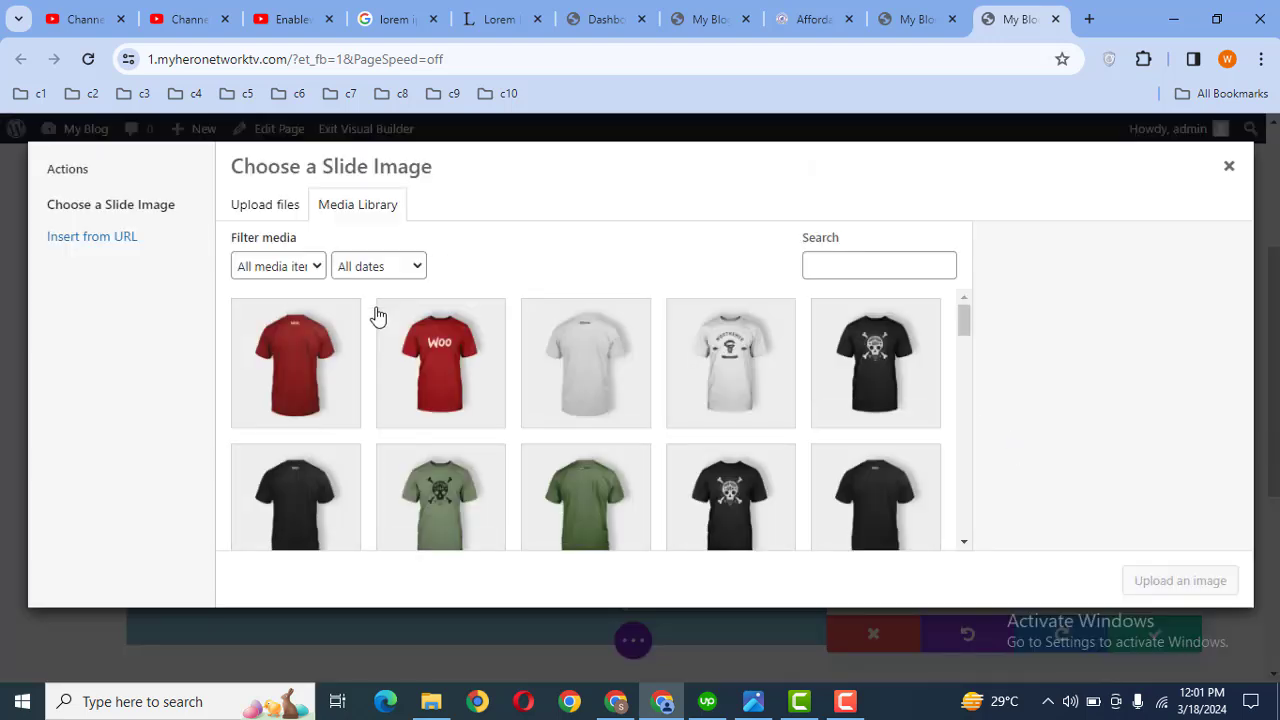
{"action": "left_click_drag", "start_coordinate": [961, 313], "coordinate": [983, 497]}
{"action": "left_click", "coordinate": [595, 425]}
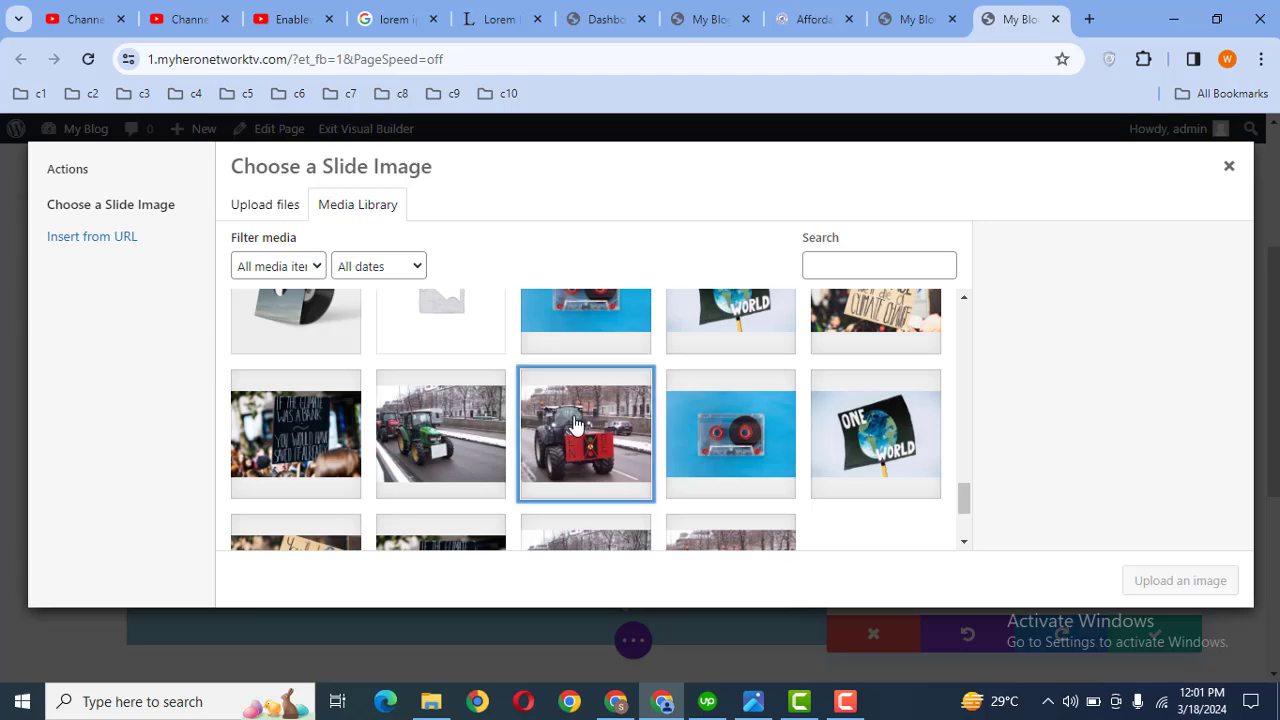
{"action": "left_click", "coordinate": [1207, 580]}
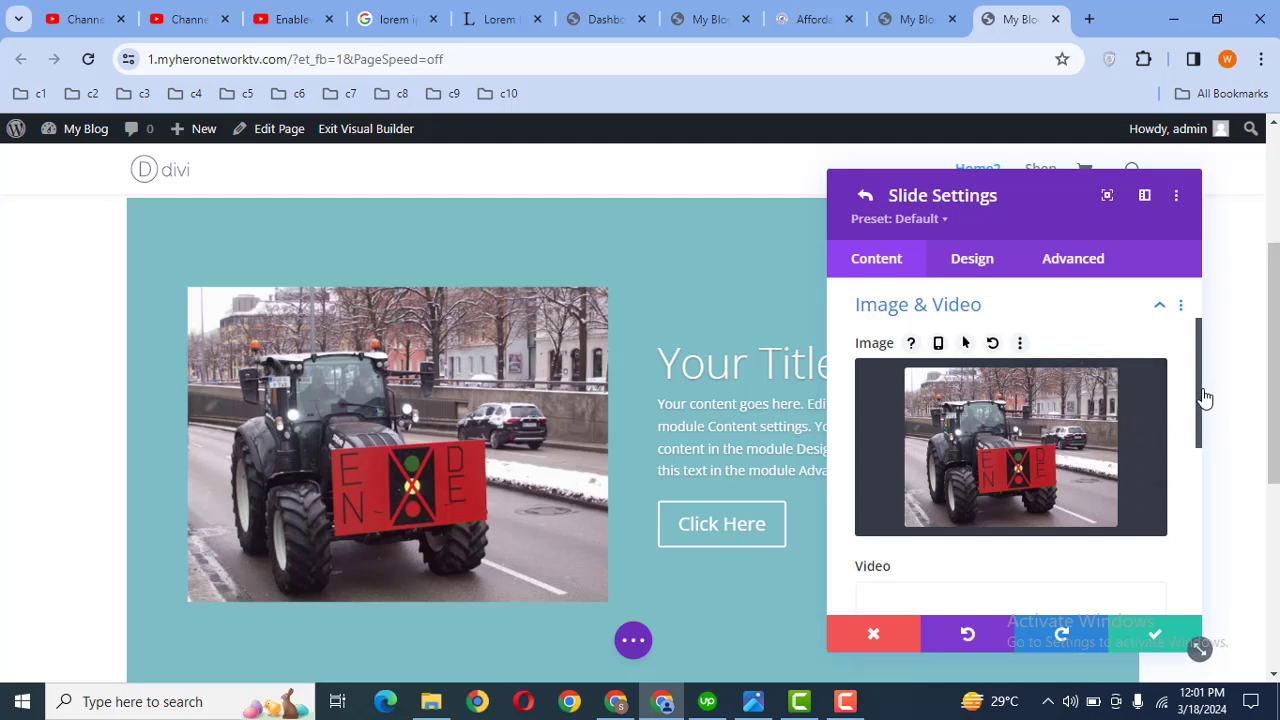
Remove the tractor photo from the first slide's Image setting.
{"action": "mouse_move", "coordinate": [1025, 415]}
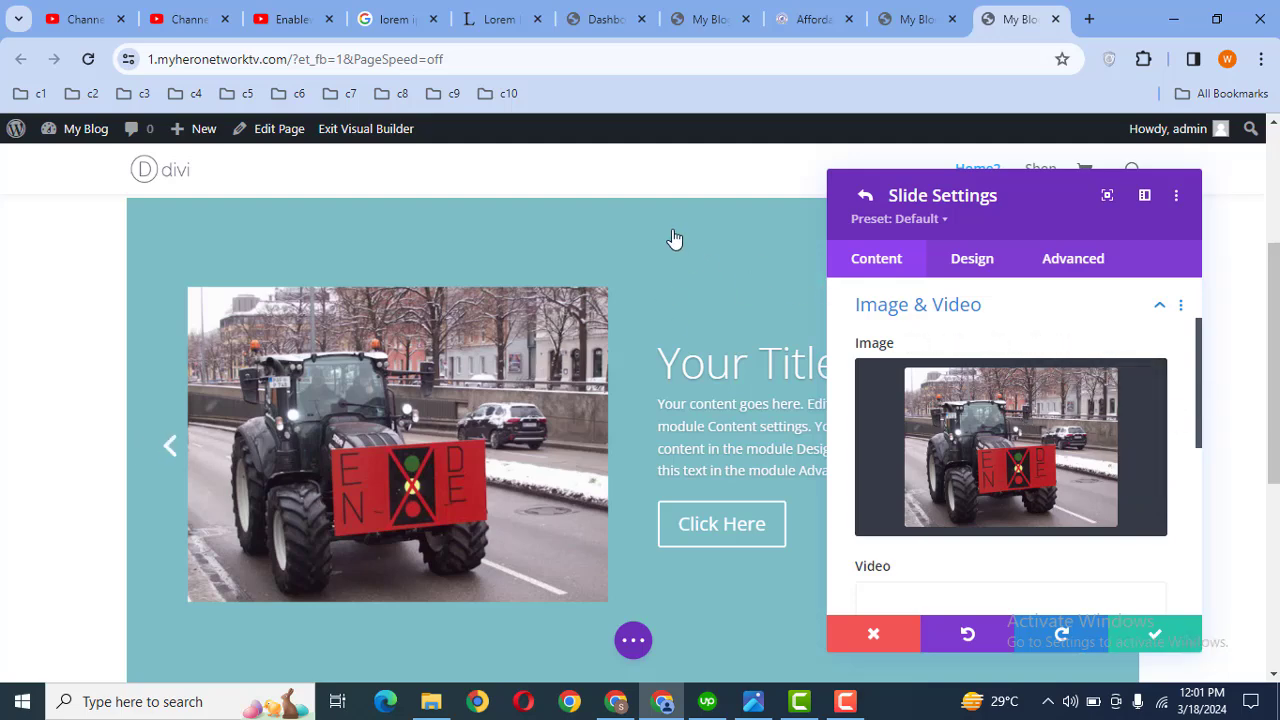
{"action": "mouse_move", "coordinate": [1115, 395]}
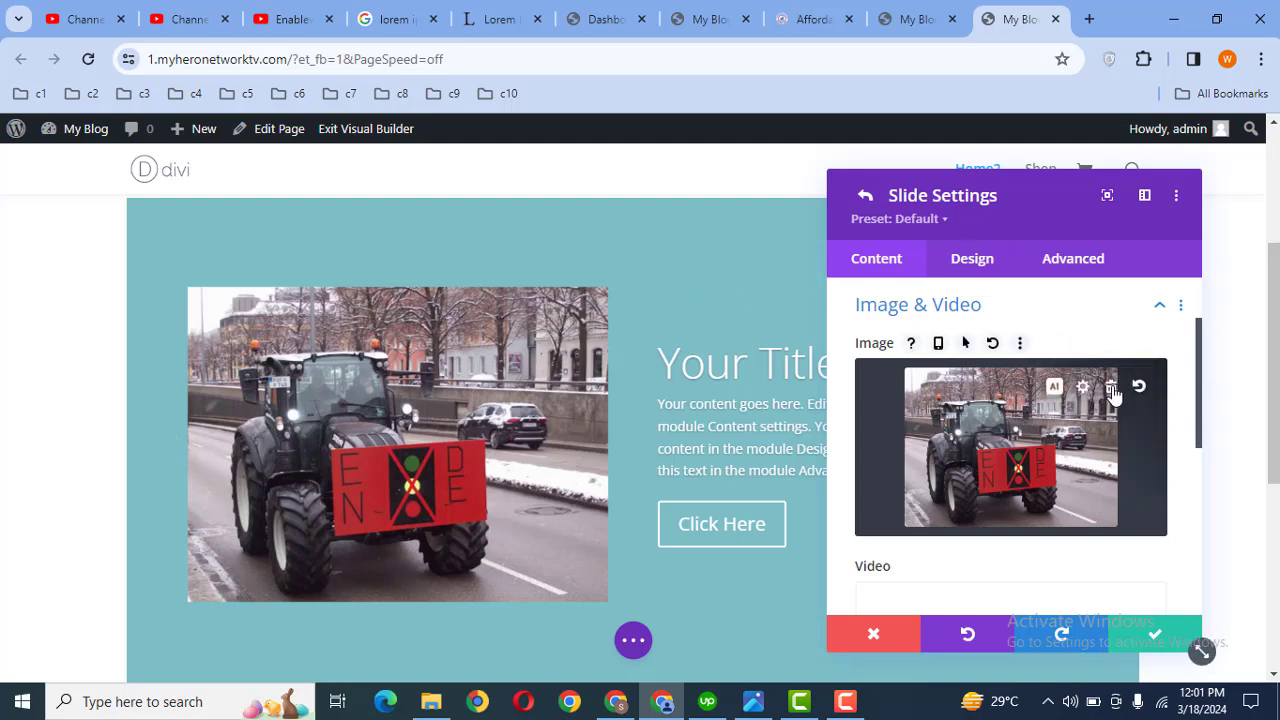
{"action": "left_click", "coordinate": [1111, 387]}
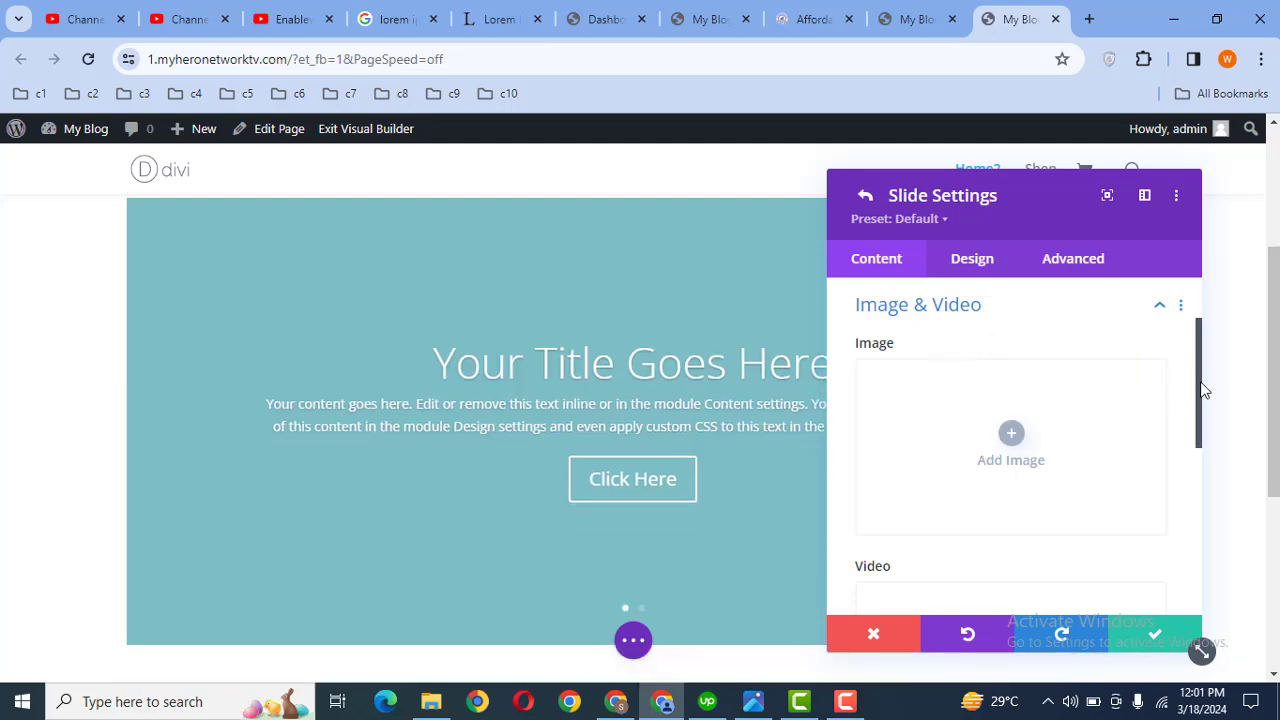
Set free-photo-of-ampel-demo-mit-traktoren-in-muchen-1-1.jpeg from the media library as the first slide's background image and save the slide.
{"action": "scroll", "coordinate": [1201, 440], "scroll_direction": "down", "scroll_amount": 1}
{"action": "left_click_drag", "start_coordinate": [1201, 440], "coordinate": [1201, 543]}
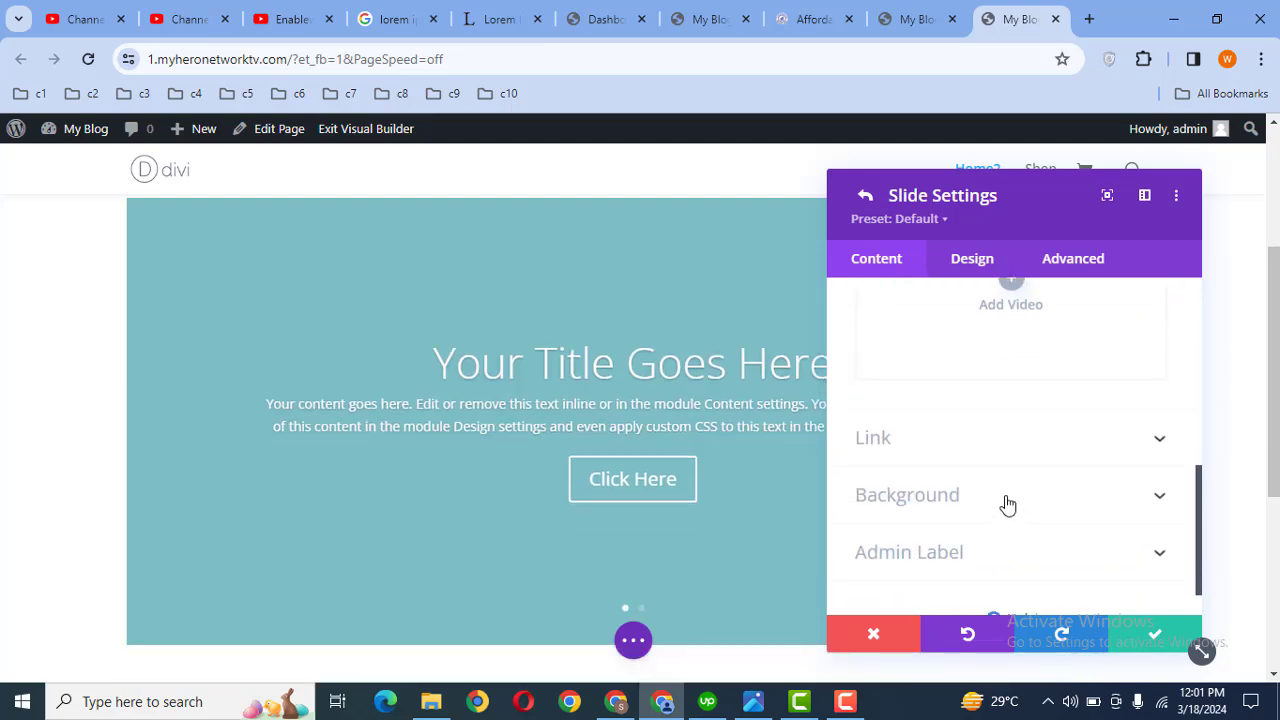
{"action": "left_click", "coordinate": [977, 507]}
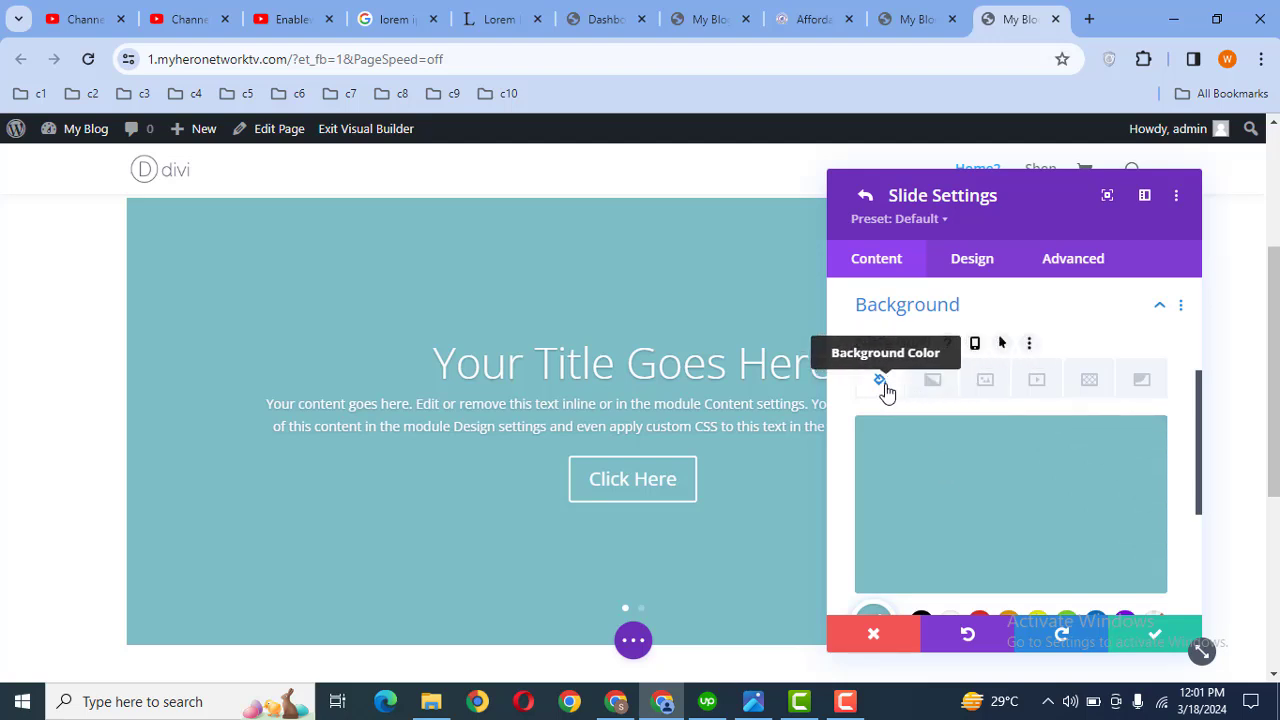
{"action": "left_click", "coordinate": [933, 388]}
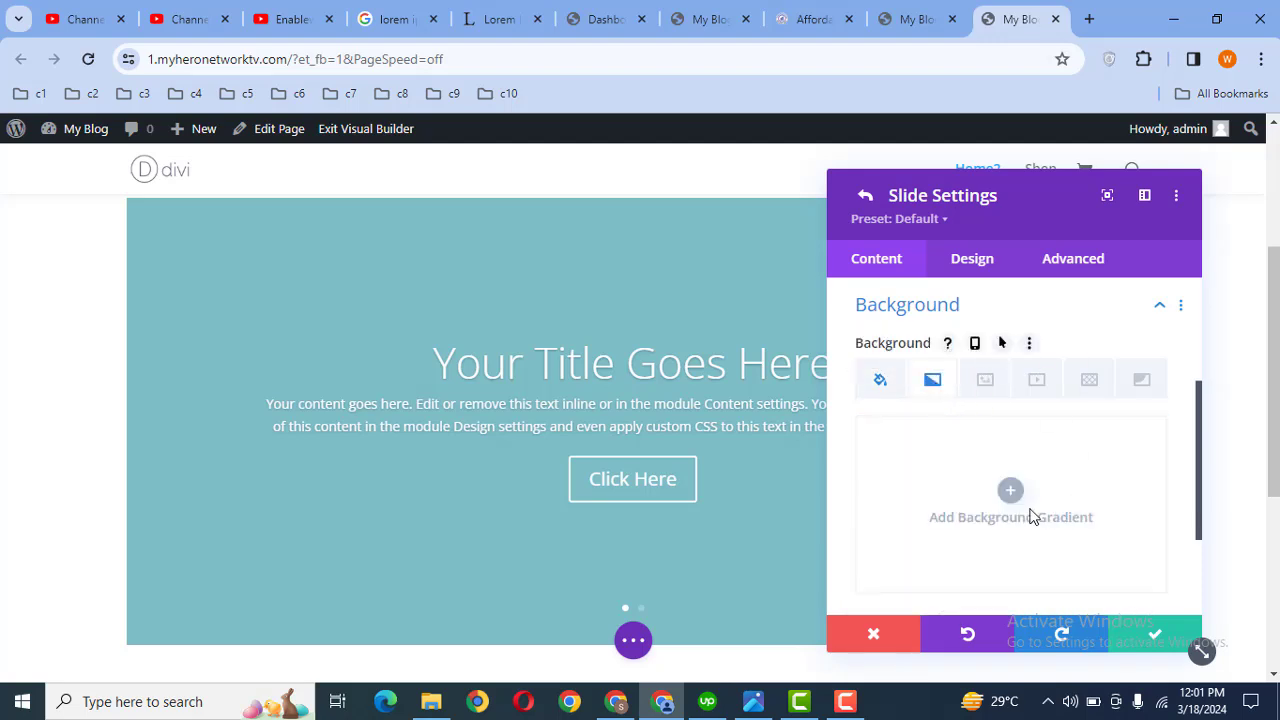
{"action": "left_click", "coordinate": [985, 383]}
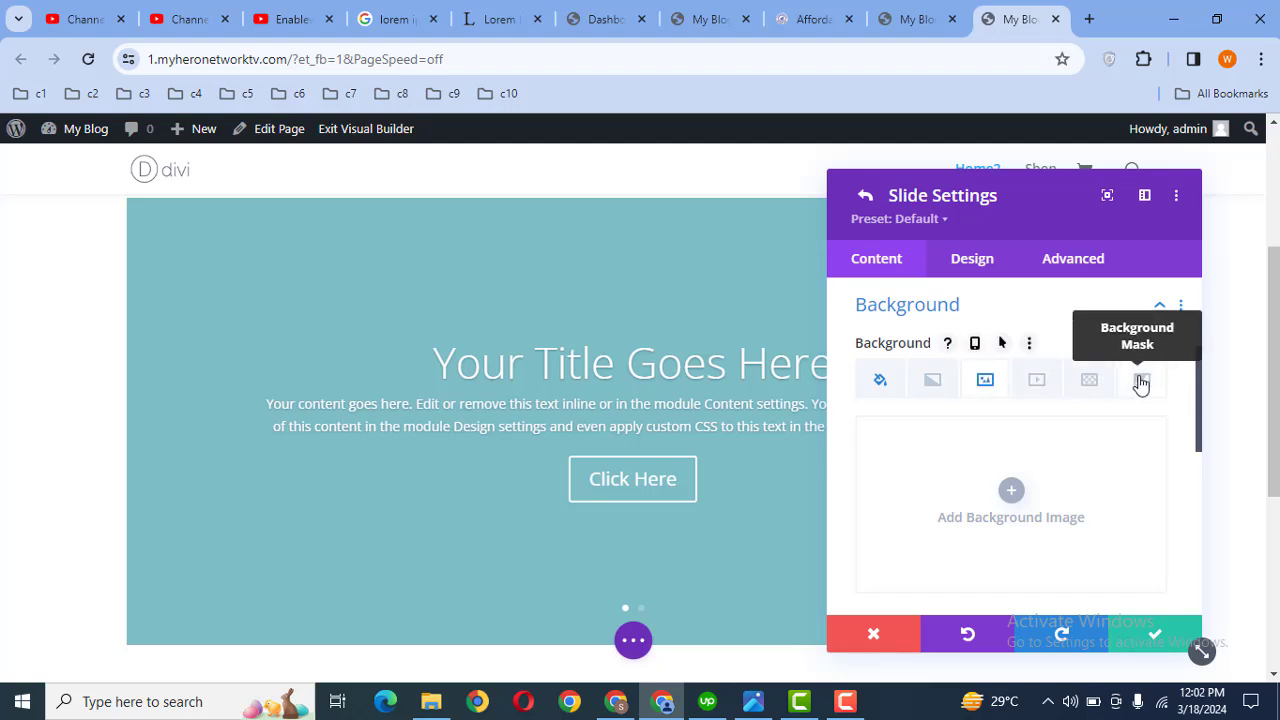
{"action": "left_click", "coordinate": [1010, 493]}
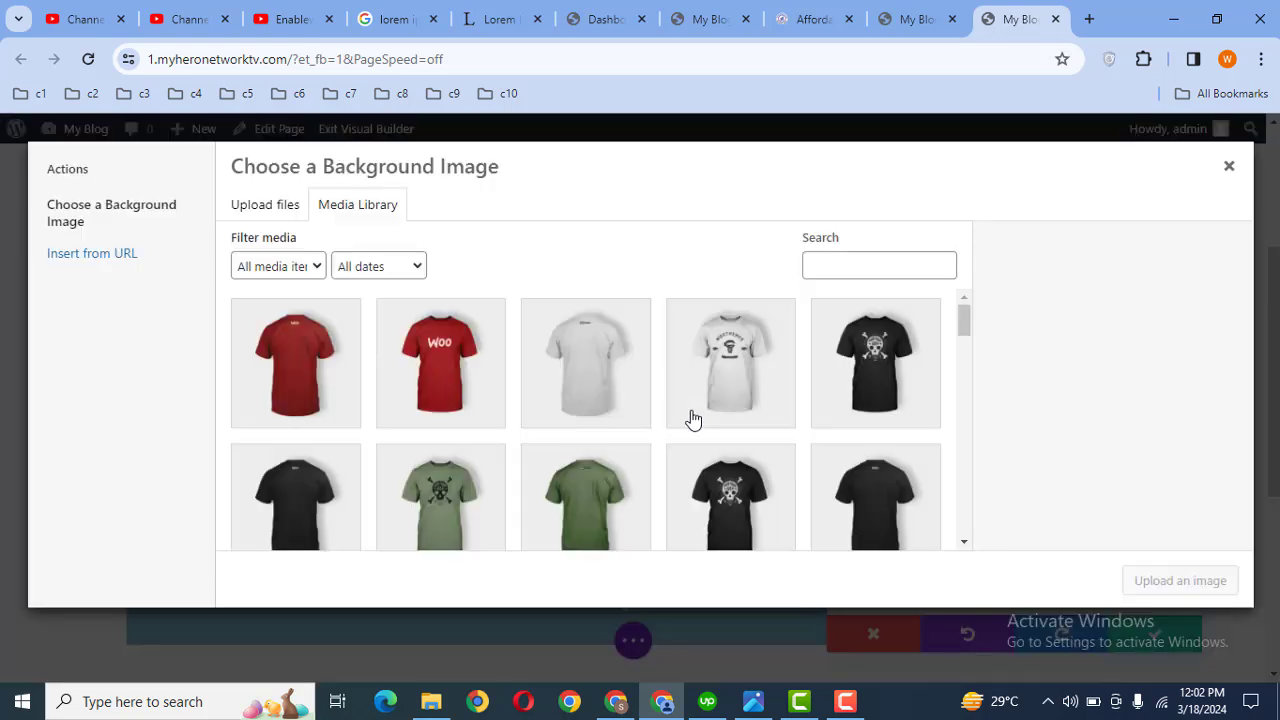
{"action": "left_click_drag", "start_coordinate": [966, 326], "coordinate": [988, 505]}
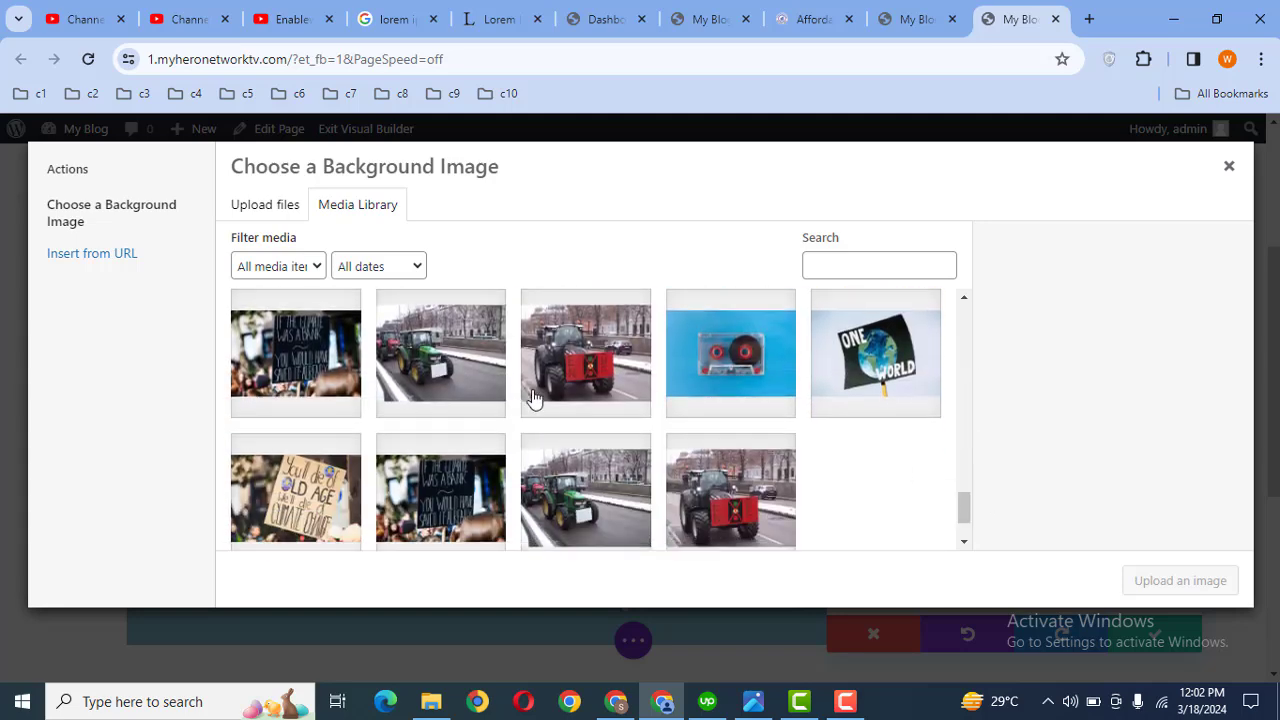
{"action": "left_click", "coordinate": [573, 382]}
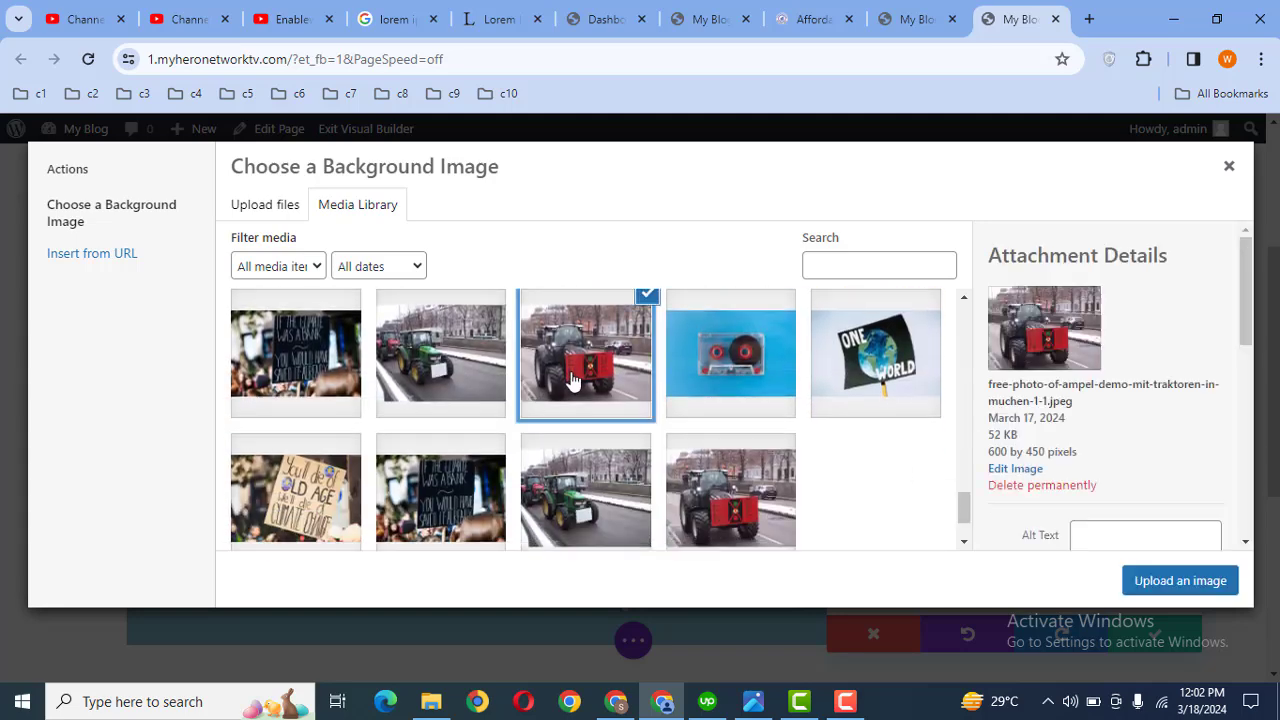
{"action": "left_click", "coordinate": [1180, 581]}
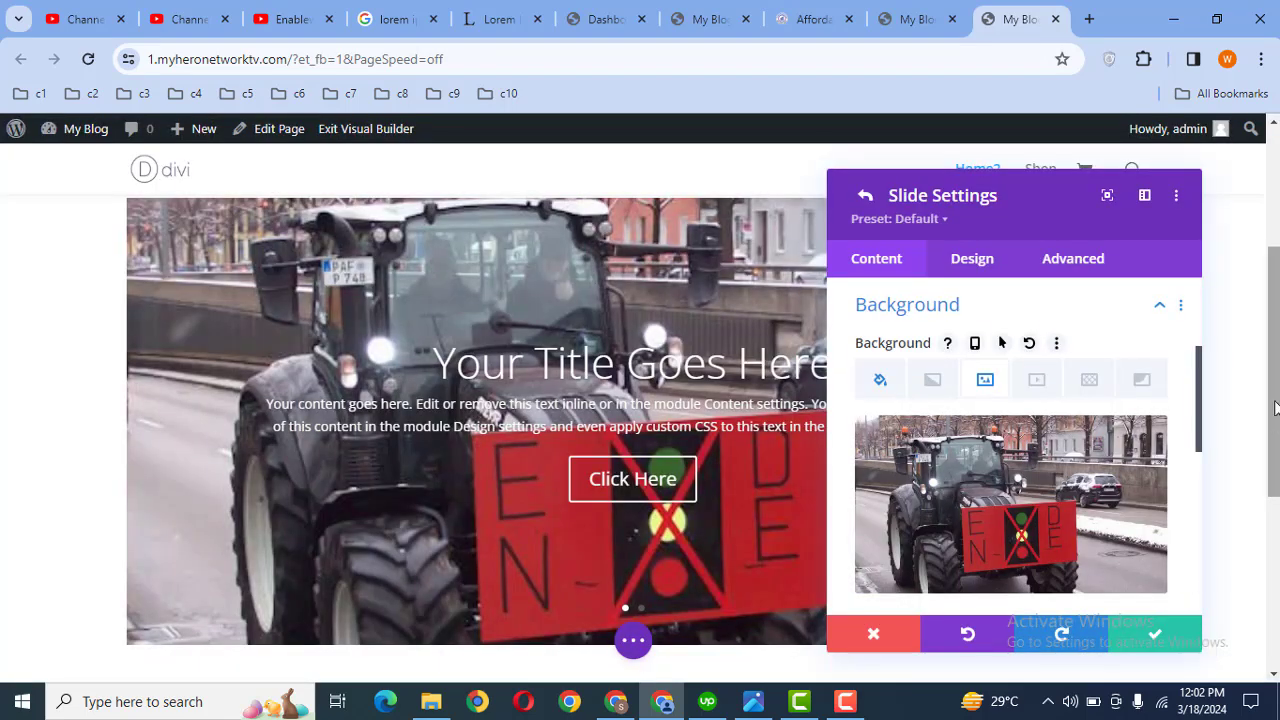
{"action": "left_click_drag", "start_coordinate": [1274, 406], "coordinate": [1270, 394]}
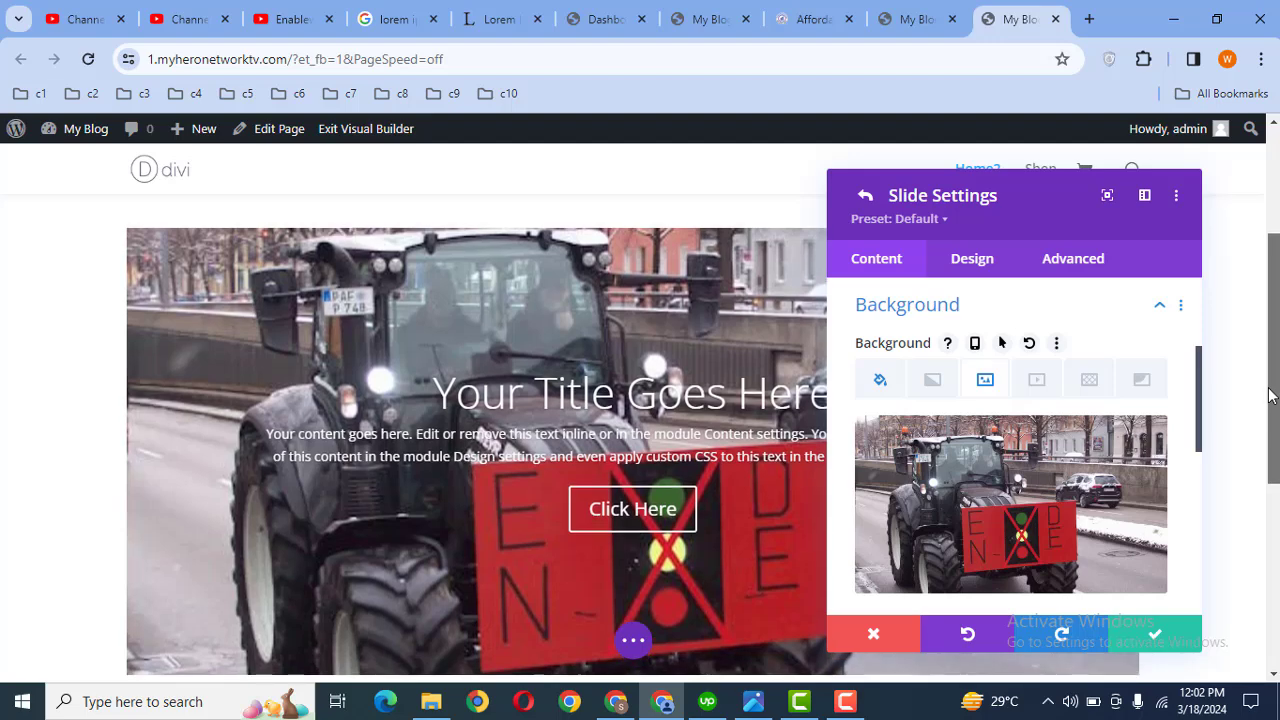
{"action": "left_click", "coordinate": [1157, 634]}
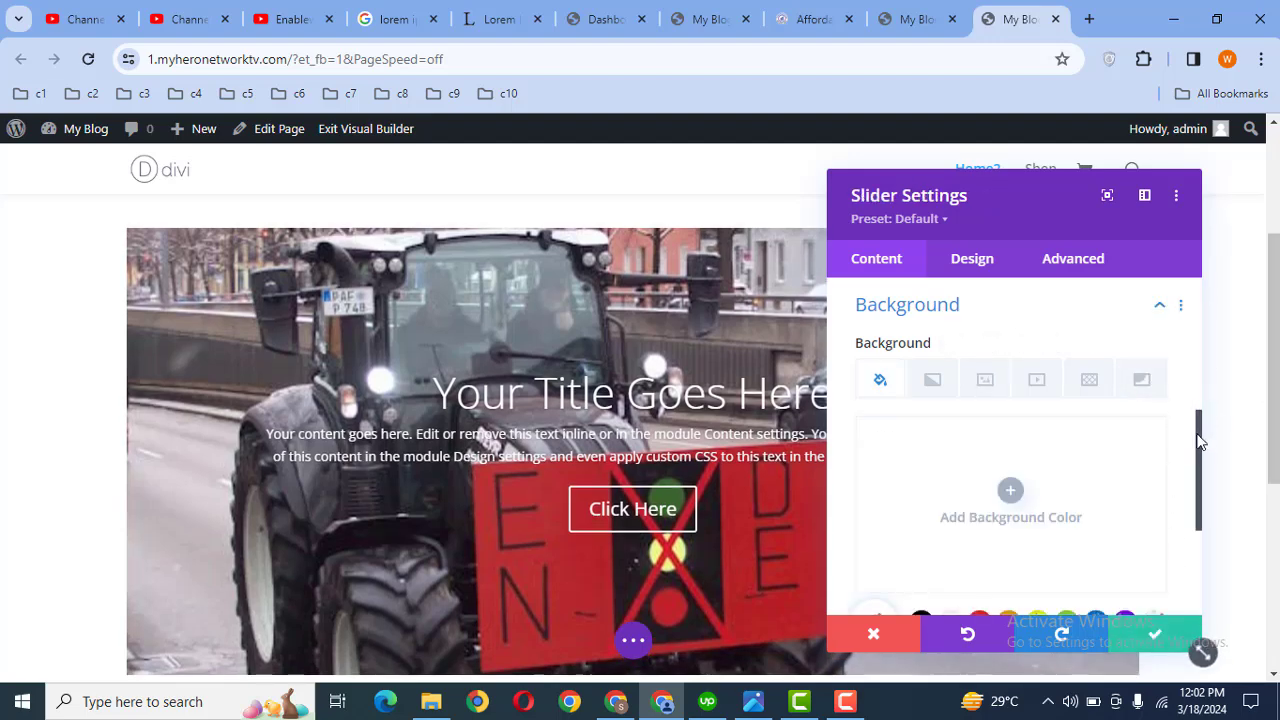
Open the file picker for uploading a background image to the second slide.
{"action": "scroll", "coordinate": [1175, 314], "scroll_direction": "up", "scroll_amount": 5}
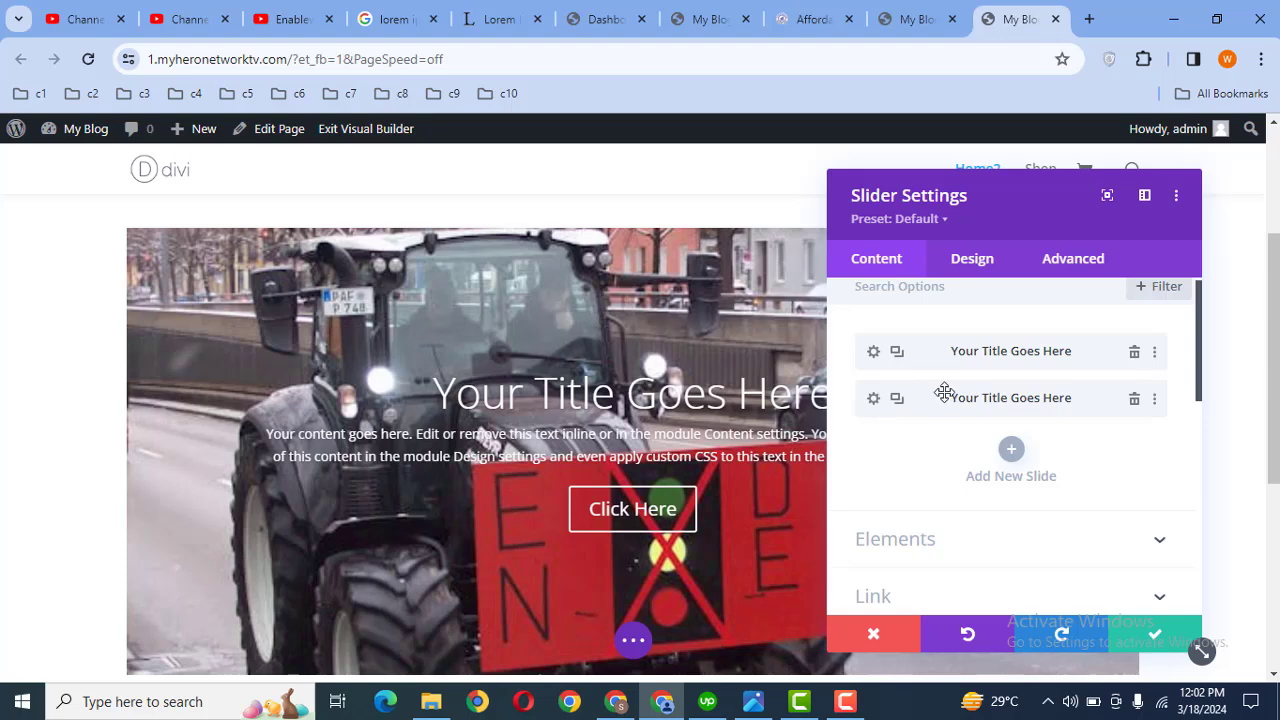
{"action": "left_click", "coordinate": [873, 402]}
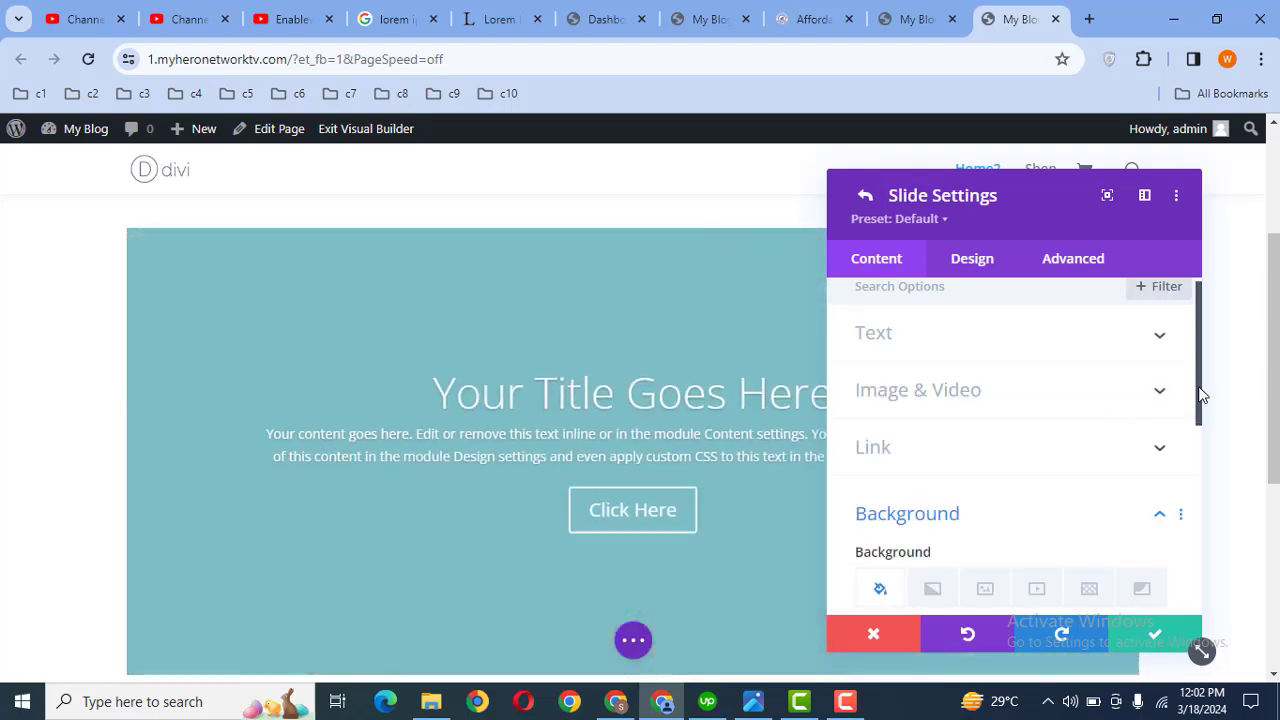
{"action": "left_click_drag", "start_coordinate": [1202, 394], "coordinate": [1201, 479]}
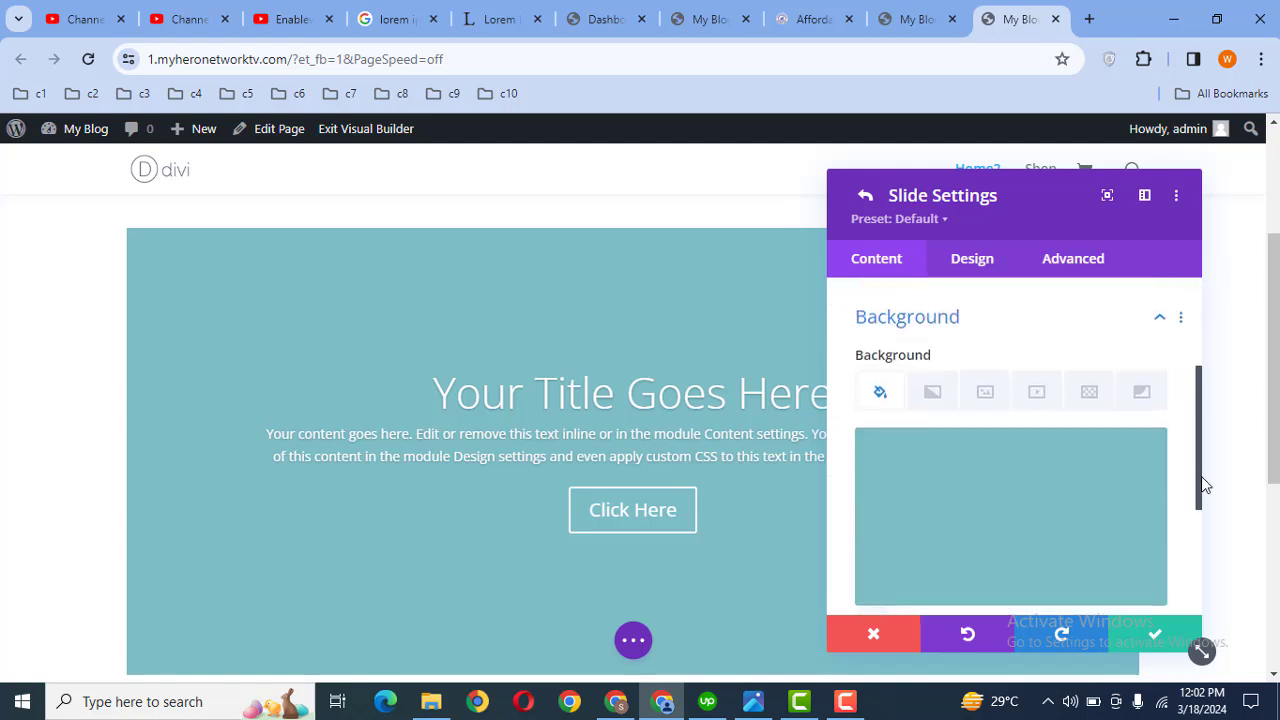
{"action": "left_click", "coordinate": [985, 369]}
{"action": "left_click", "coordinate": [1007, 463]}
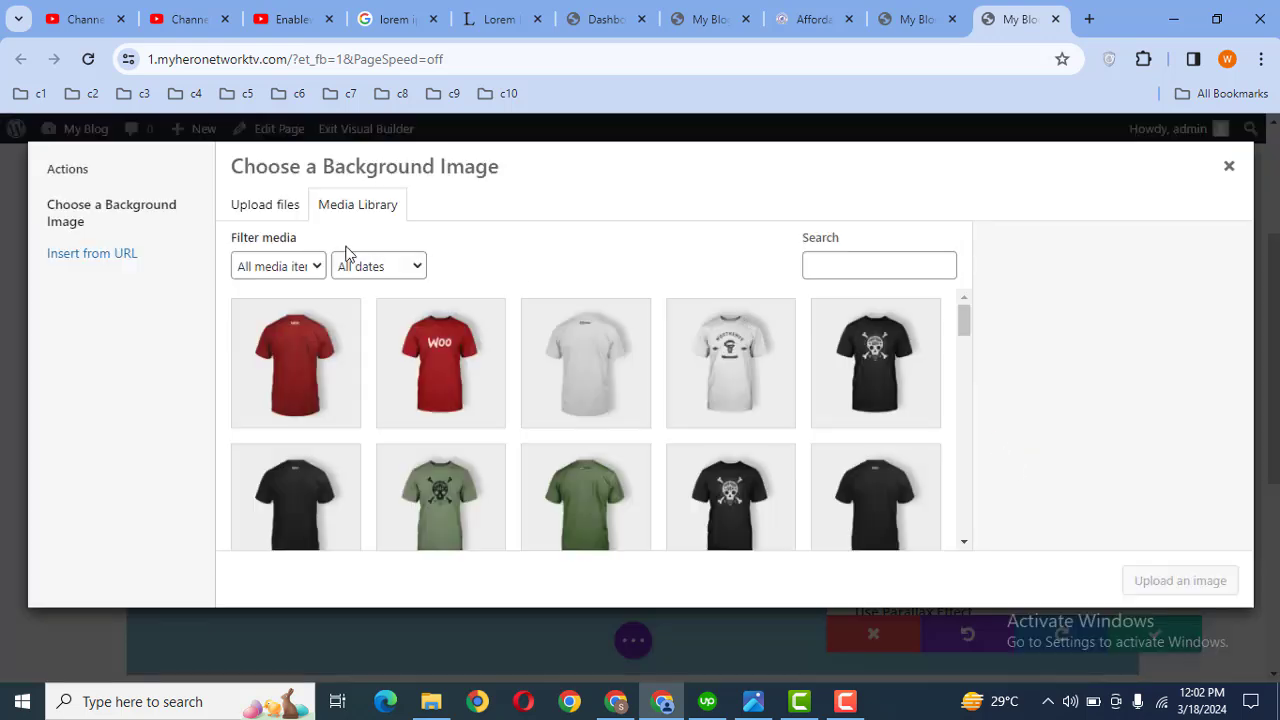
{"action": "left_click", "coordinate": [267, 210]}
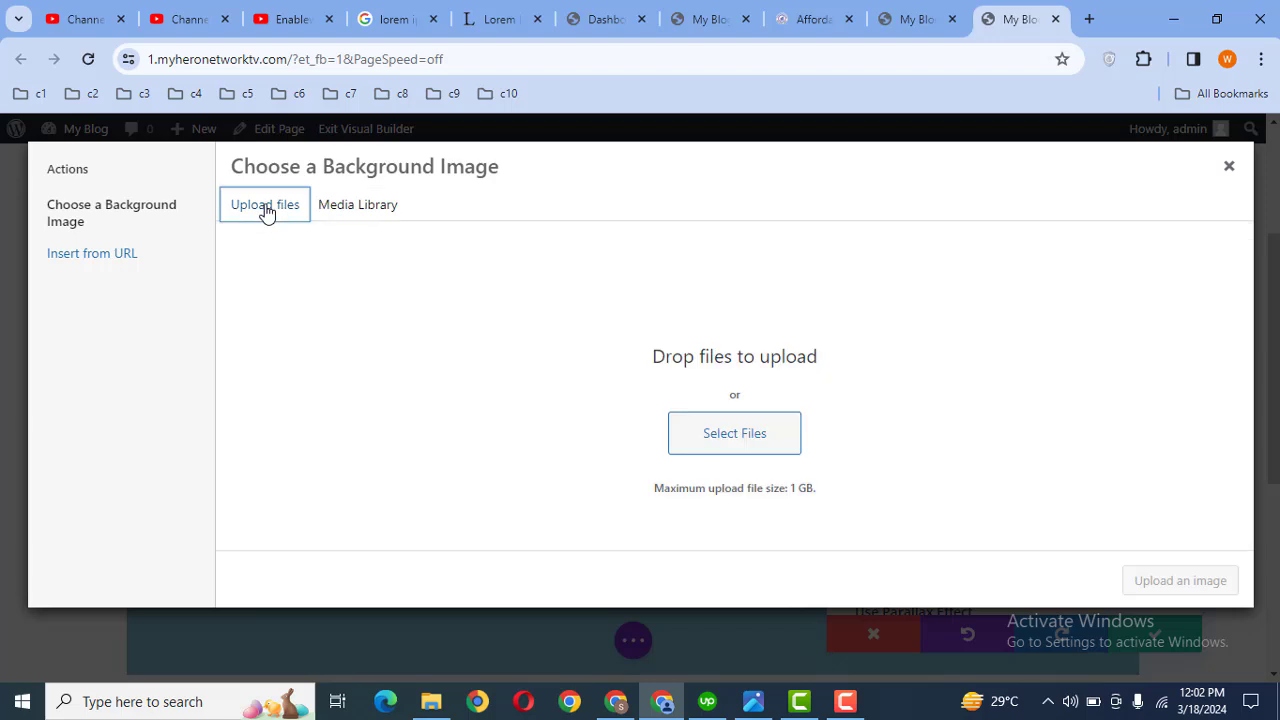
{"action": "left_click", "coordinate": [760, 431]}
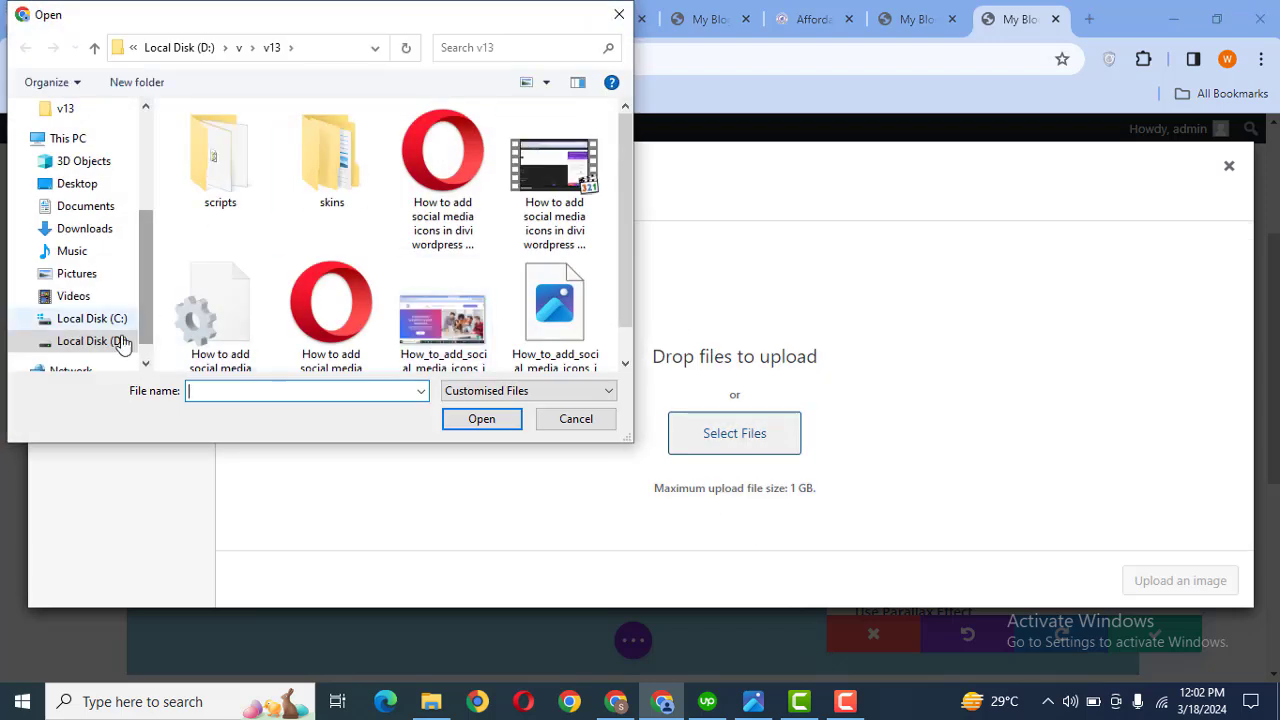
Browse to the folder 1 inside youtube files on Local Disk (D:).
{"action": "left_click", "coordinate": [105, 341]}
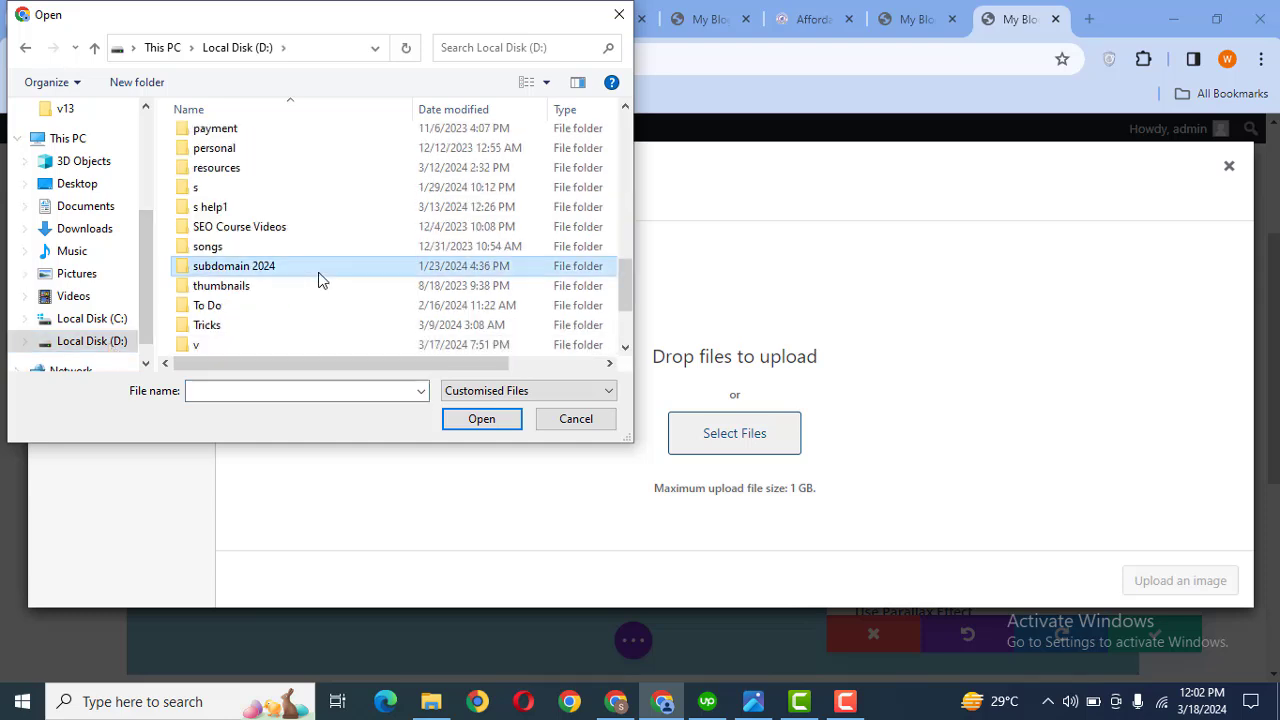
{"action": "scroll", "coordinate": [318, 276], "scroll_direction": "down", "scroll_amount": 2}
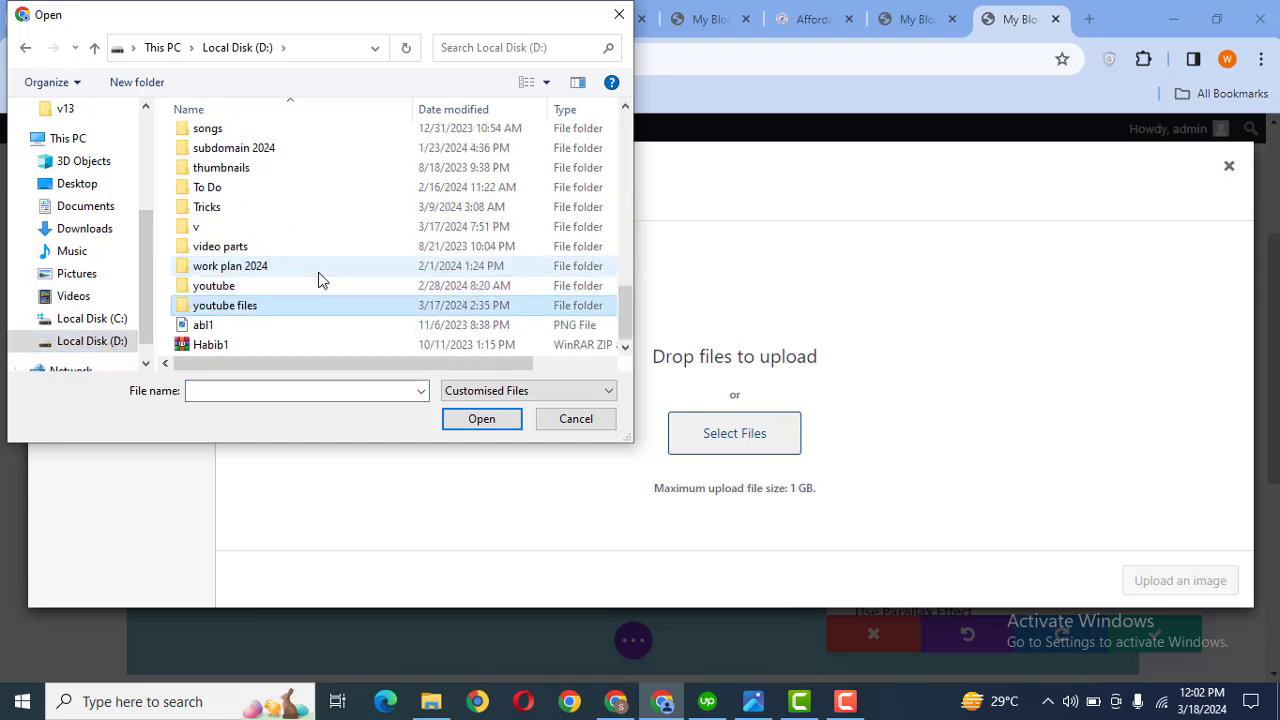
{"action": "key", "text": "Return"}
{"action": "key", "text": "Down"}
{"action": "key", "text": "Return"}
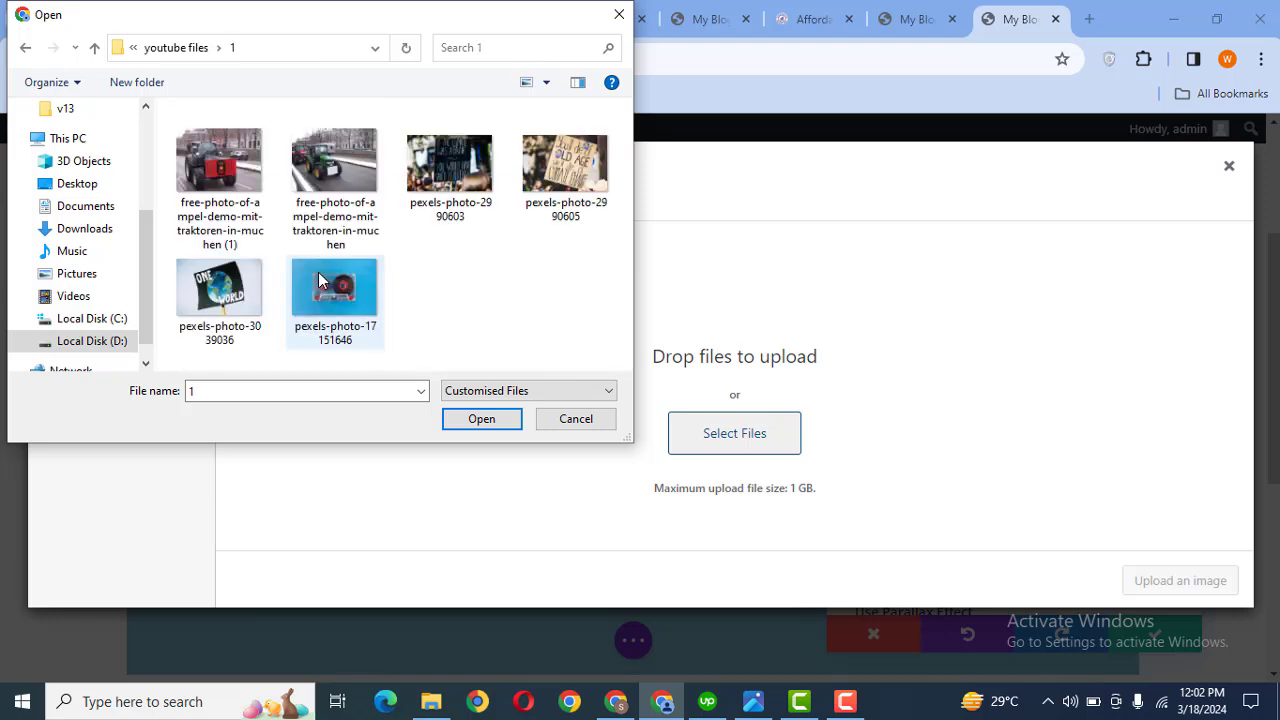
Upload pexels-photo-2990603 as the second slide's background image and save the slide.
{"action": "key", "text": "Right"}
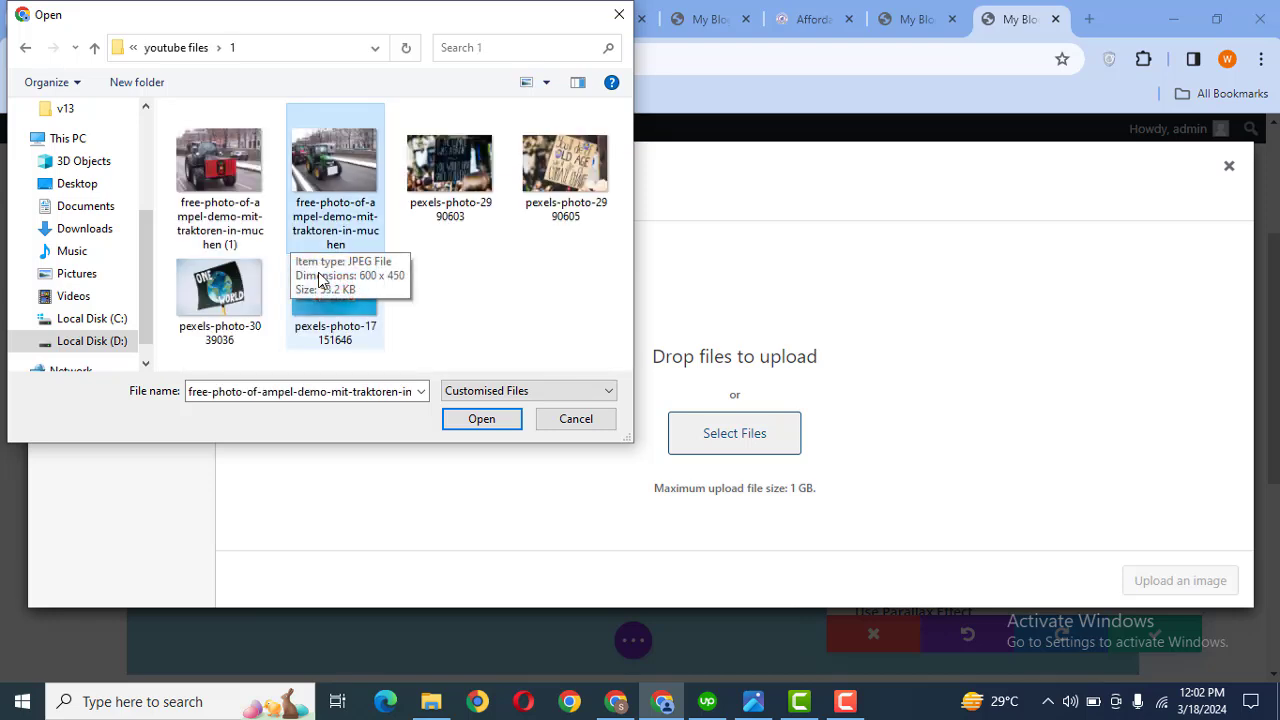
{"action": "key", "text": "Left"}
{"action": "key", "text": "Right"}
{"action": "key", "text": "Right"}
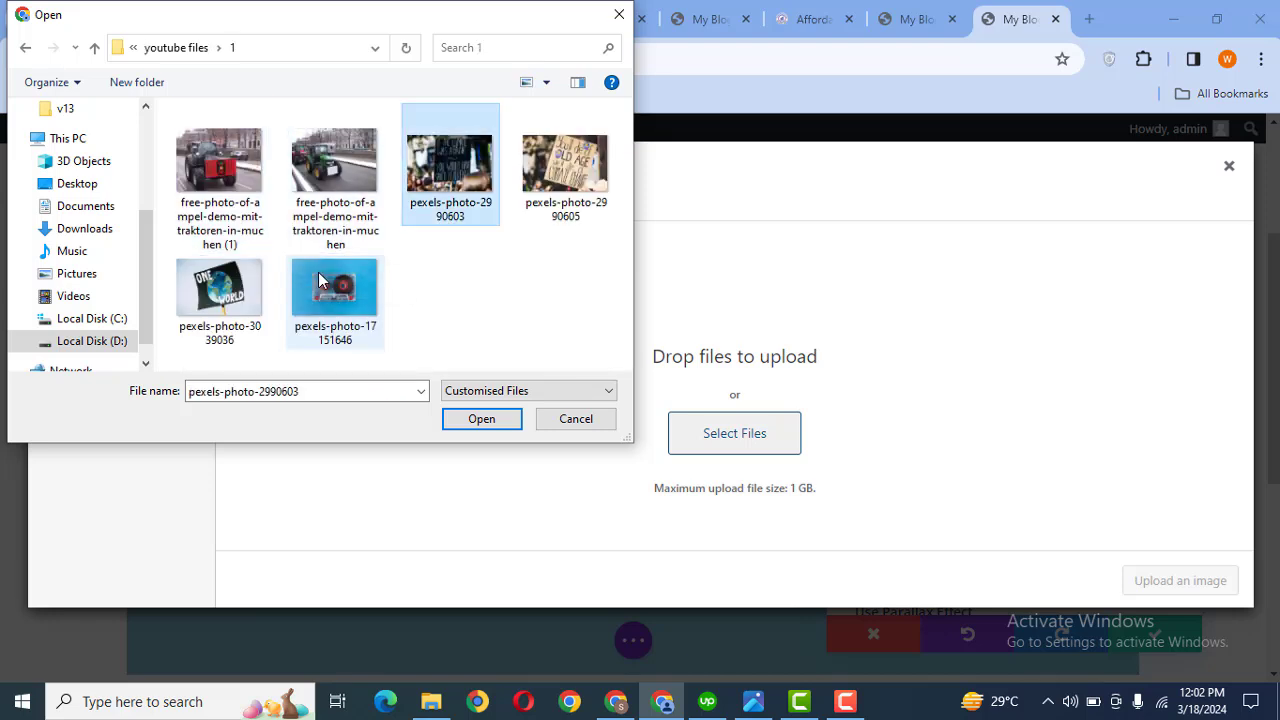
{"action": "key", "text": "Return"}
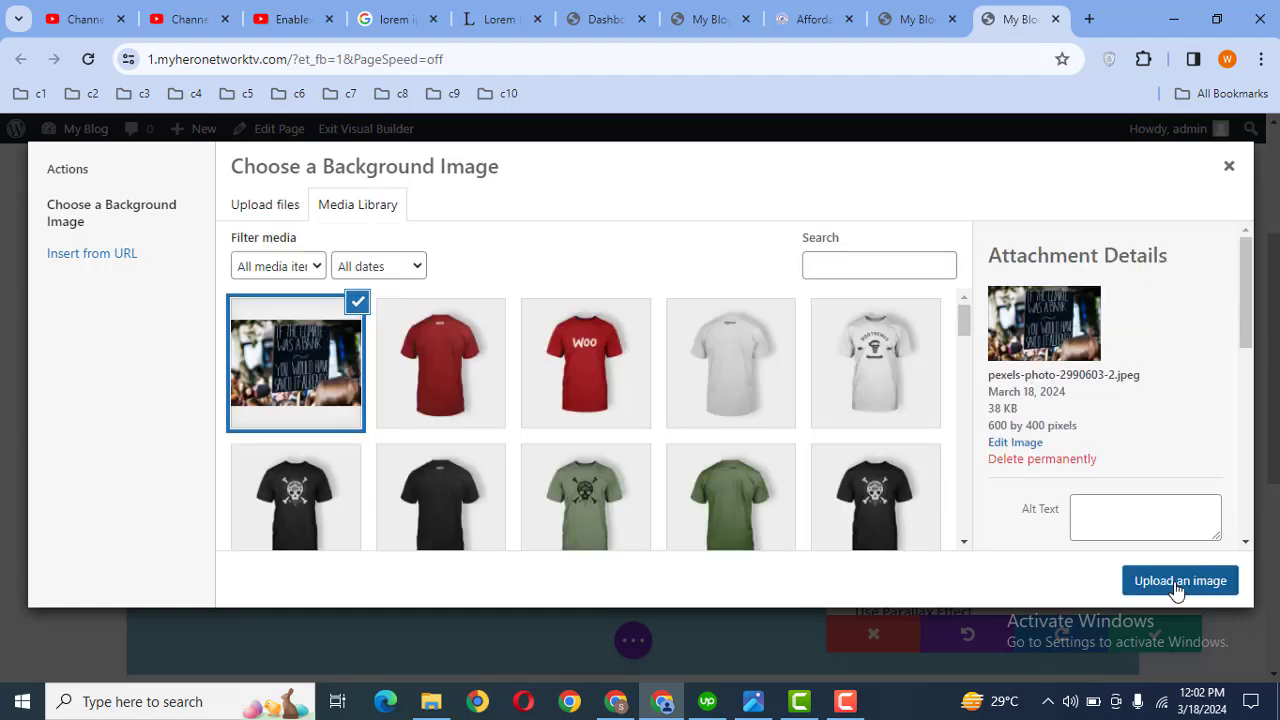
{"action": "left_click", "coordinate": [1178, 591]}
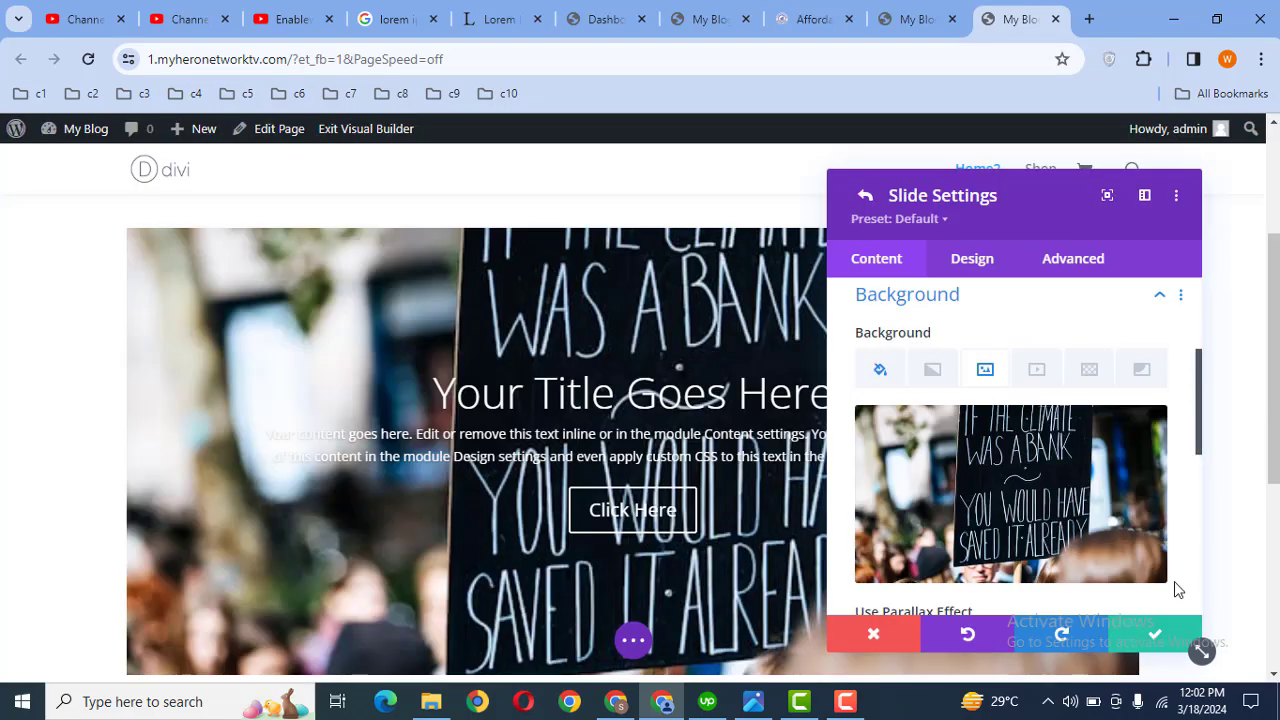
{"action": "left_click", "coordinate": [1136, 646]}
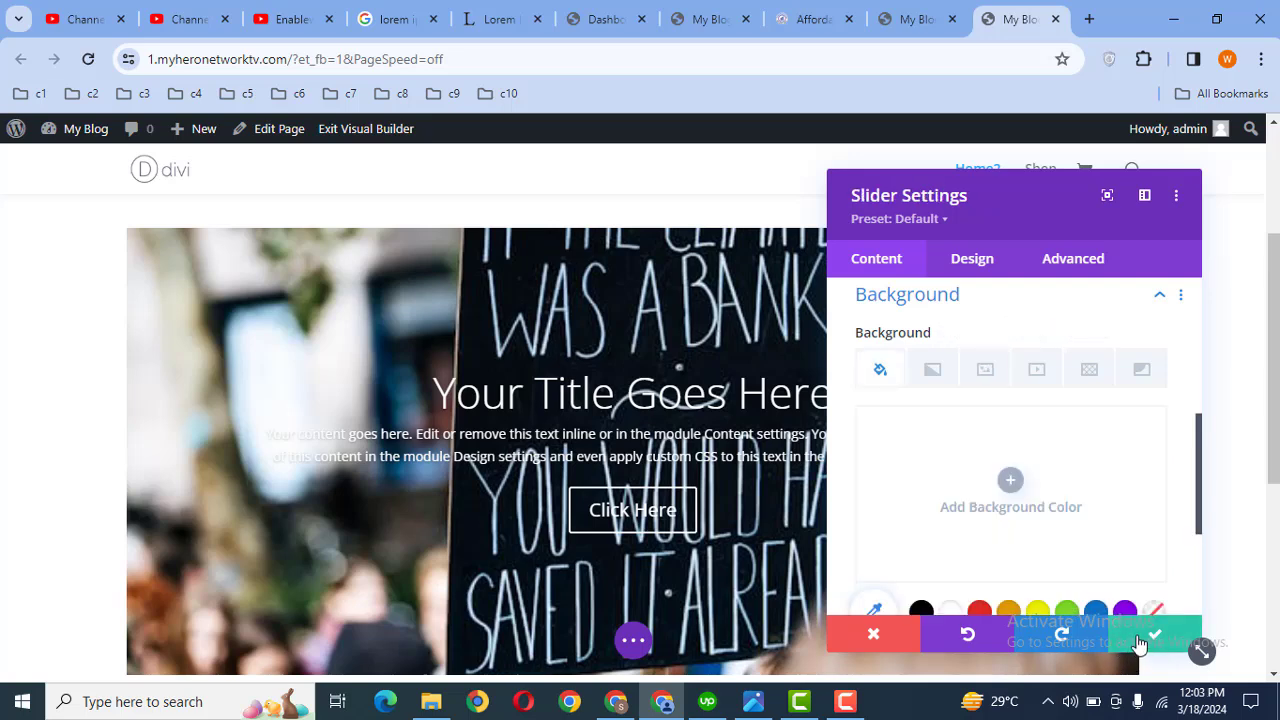
Enable the background overlay in the slider's design settings and set its color to black.
{"action": "left_click_drag", "start_coordinate": [1200, 455], "coordinate": [1178, 318]}
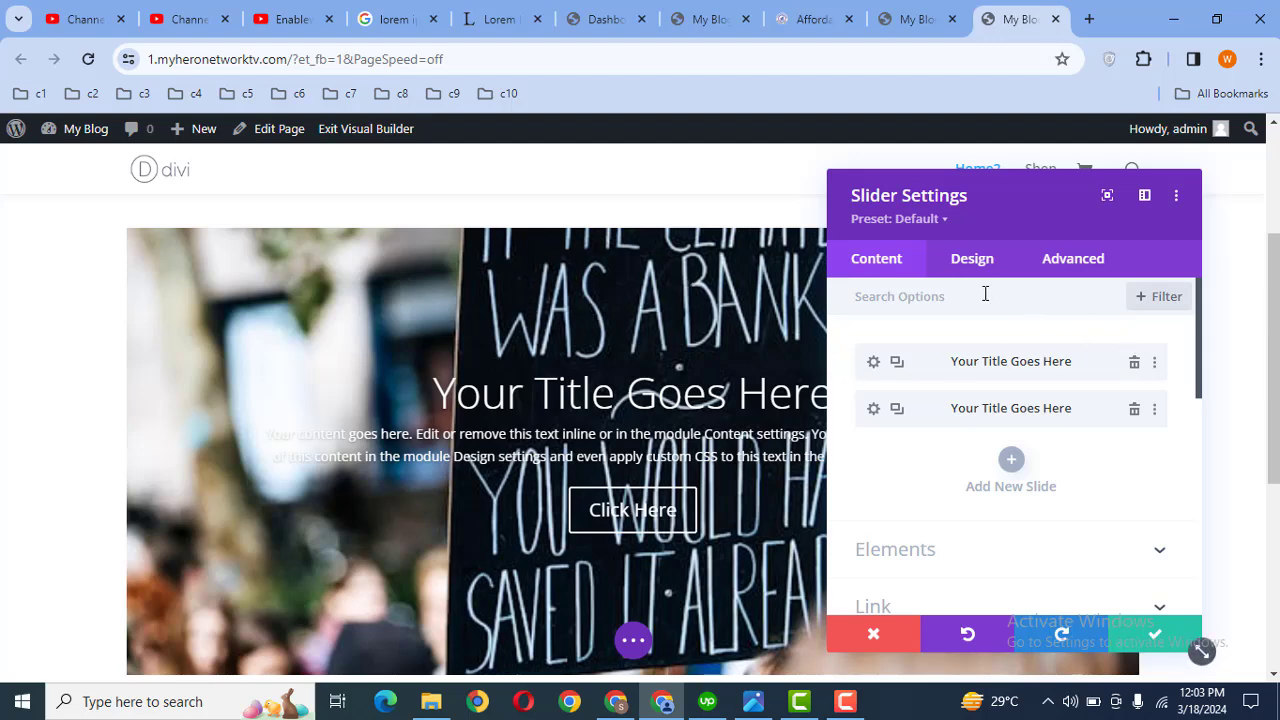
{"action": "left_click", "coordinate": [976, 262]}
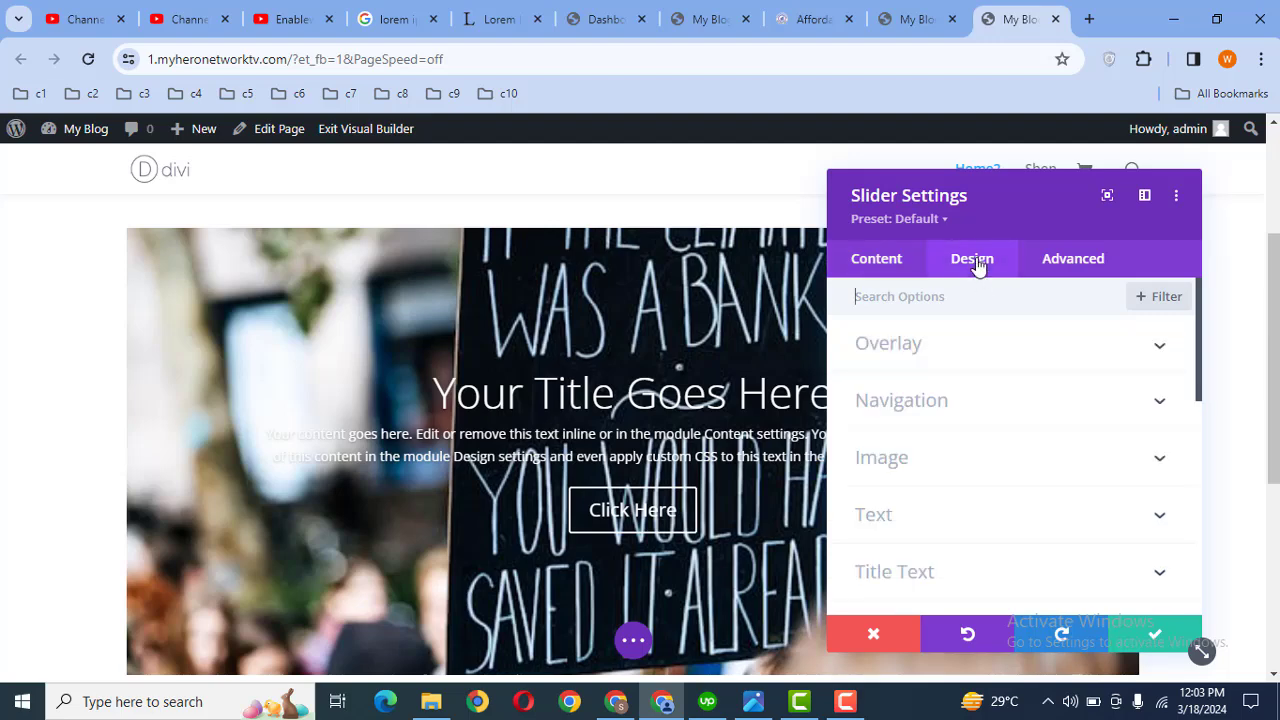
{"action": "left_click", "coordinate": [998, 358]}
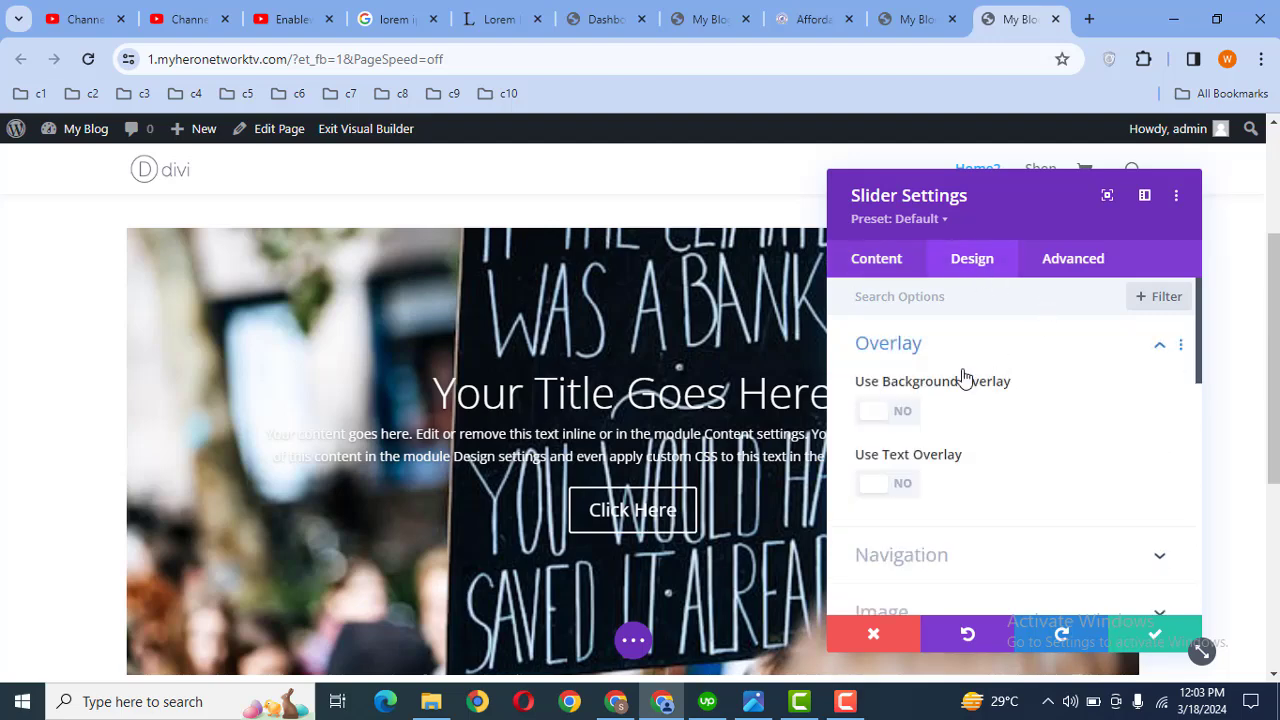
{"action": "left_click", "coordinate": [893, 412]}
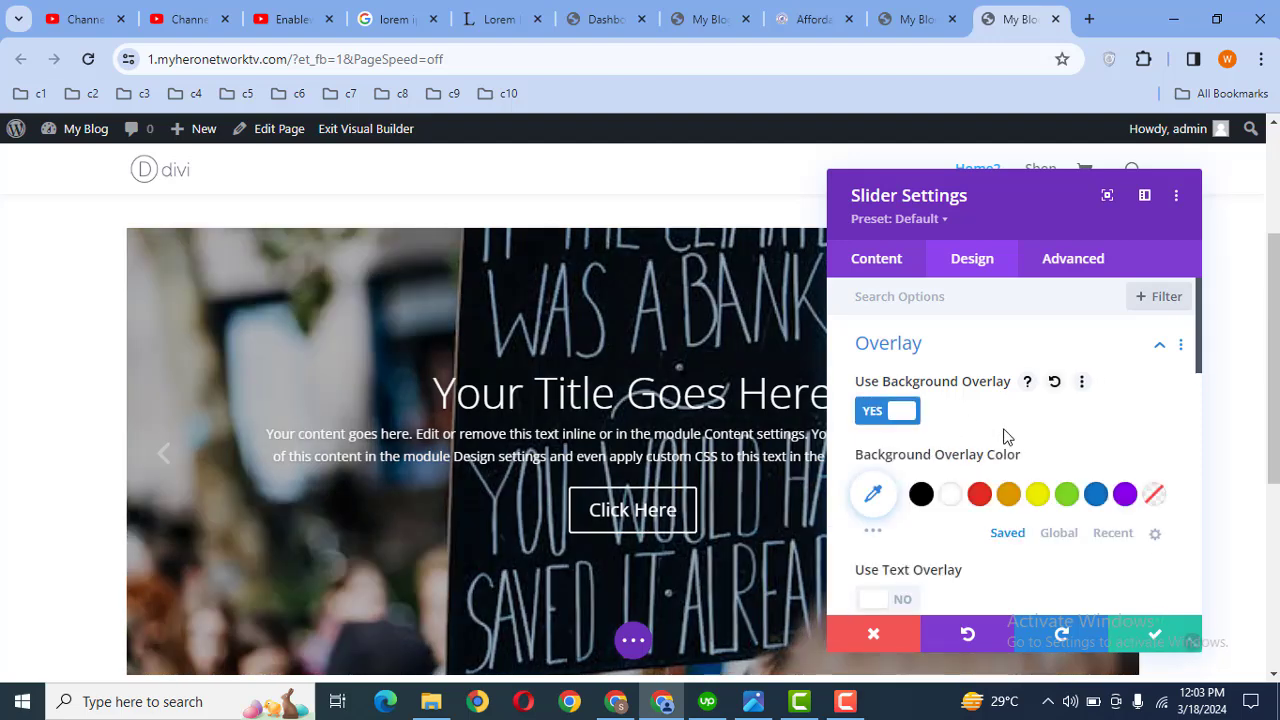
{"action": "left_click", "coordinate": [921, 494]}
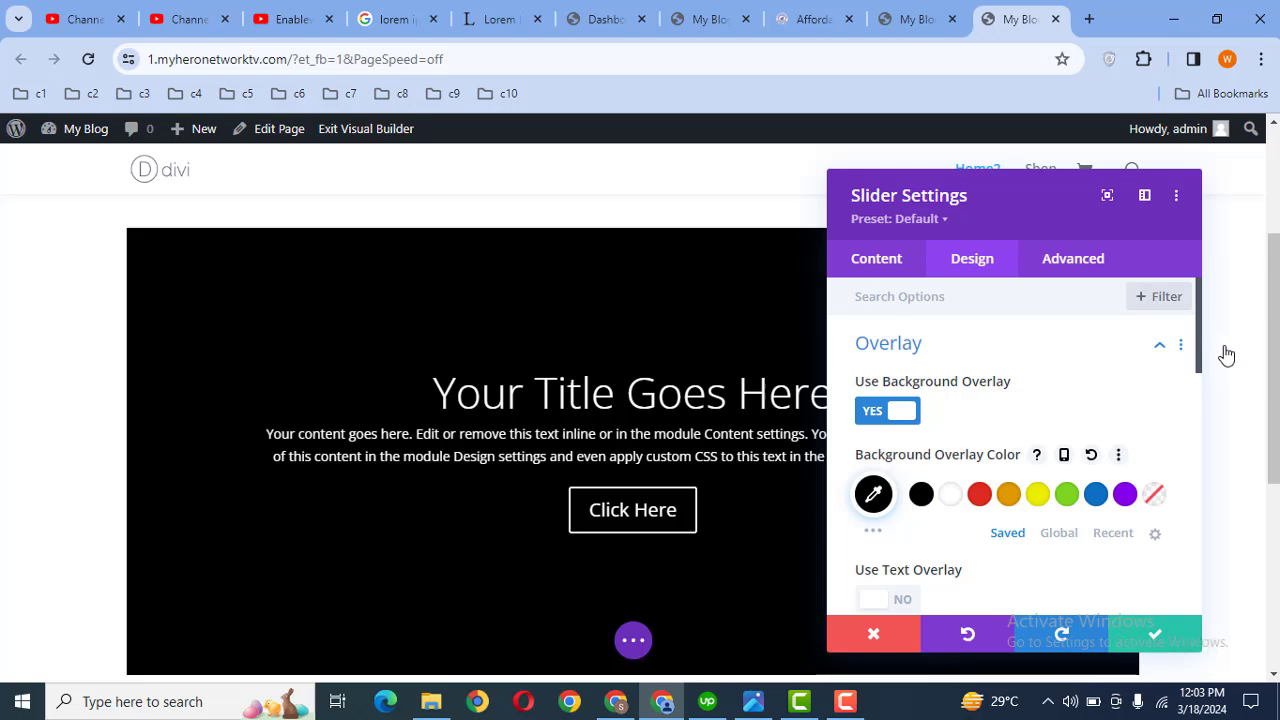
Lower the black overlay's opacity to about 0.8, save the slider settings and preview the other slide.
{"action": "left_click_drag", "start_coordinate": [1203, 345], "coordinate": [1197, 388]}
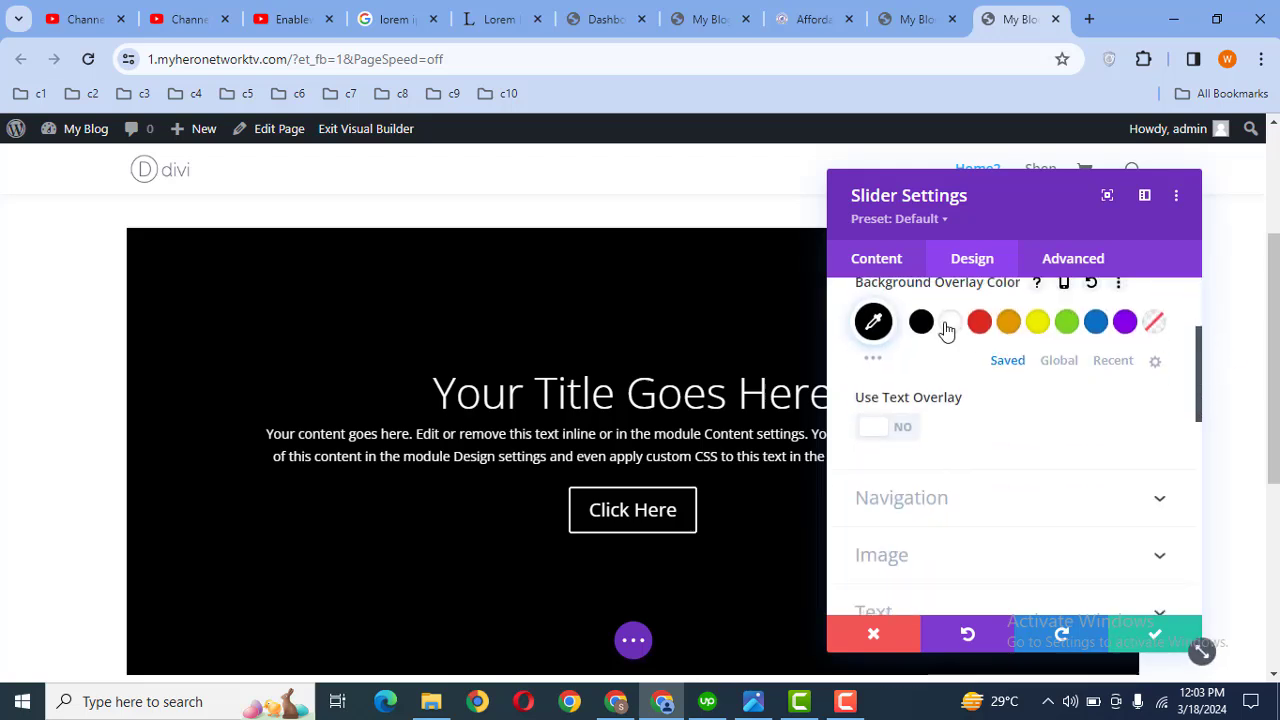
{"action": "left_click", "coordinate": [872, 321]}
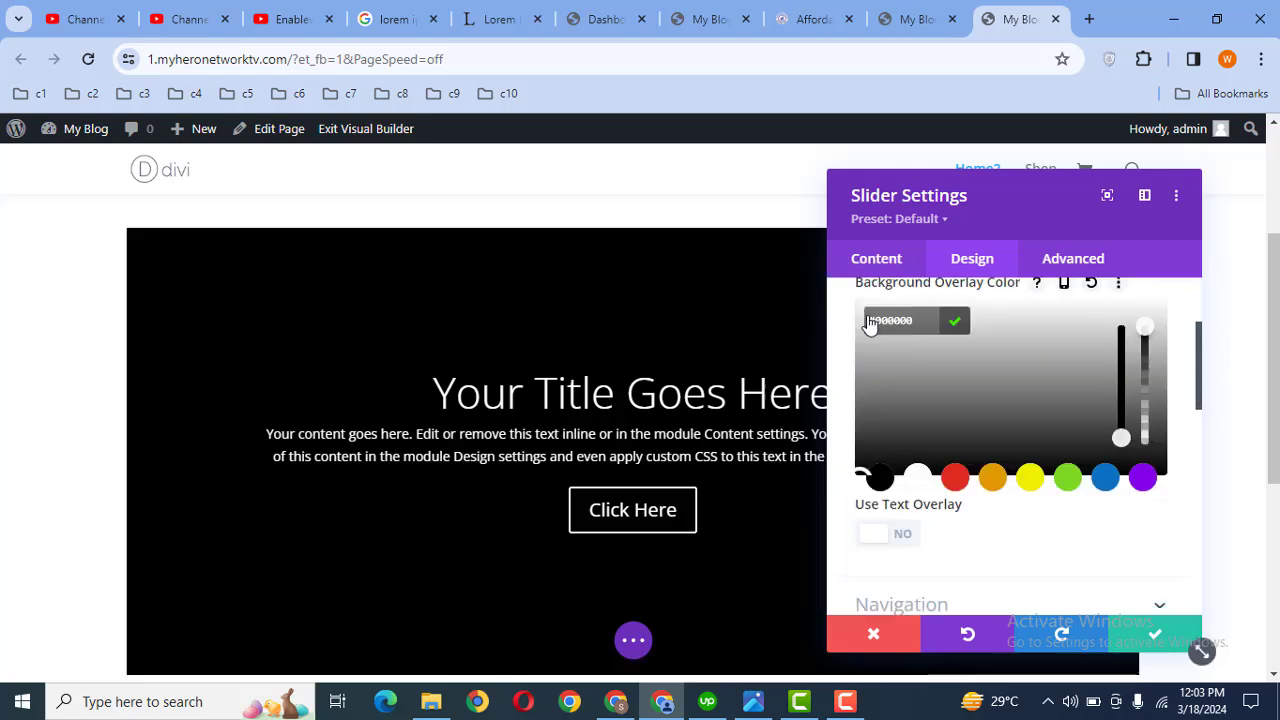
{"action": "left_click", "coordinate": [1145, 343]}
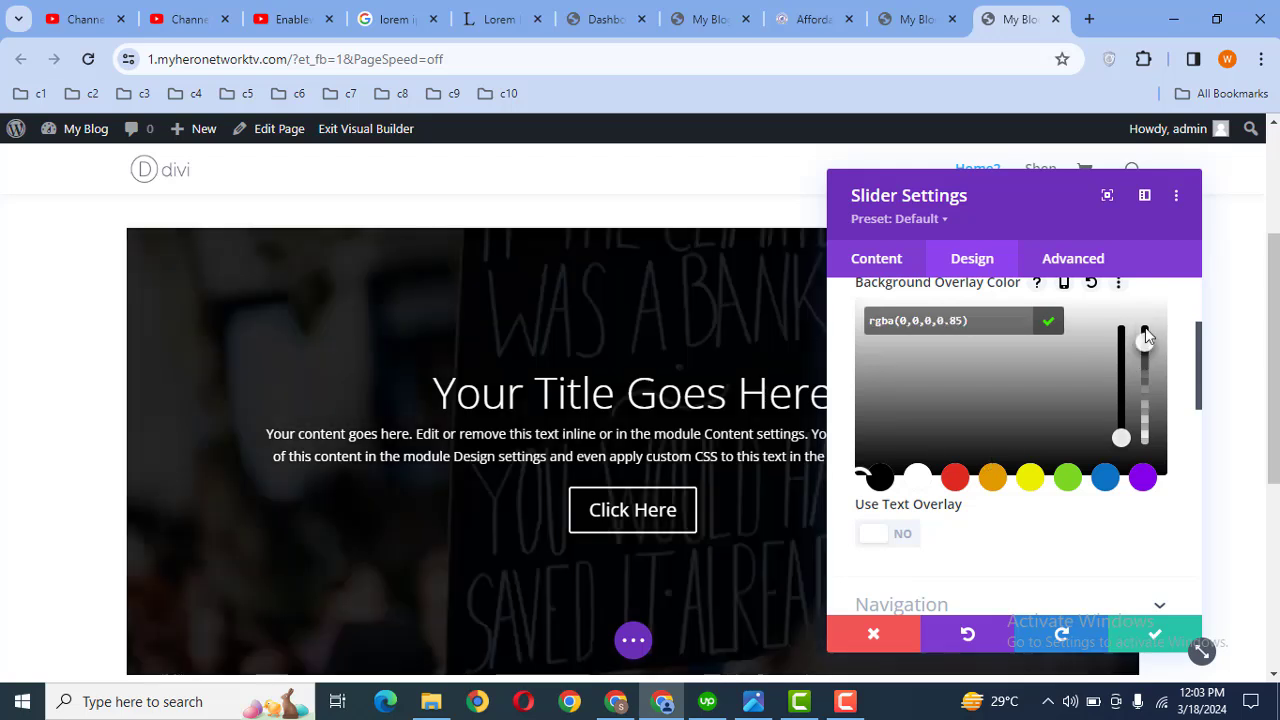
{"action": "left_click_drag", "start_coordinate": [1145, 343], "coordinate": [1146, 334]}
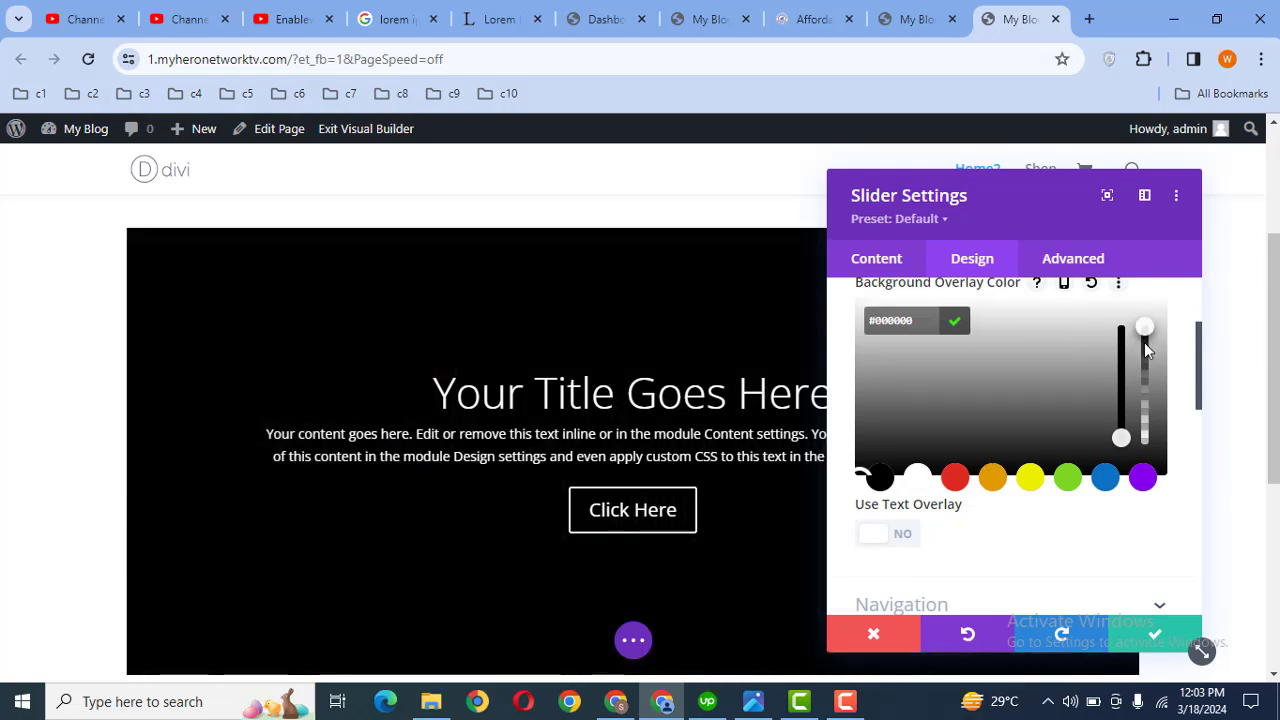
{"action": "left_click", "coordinate": [1146, 350]}
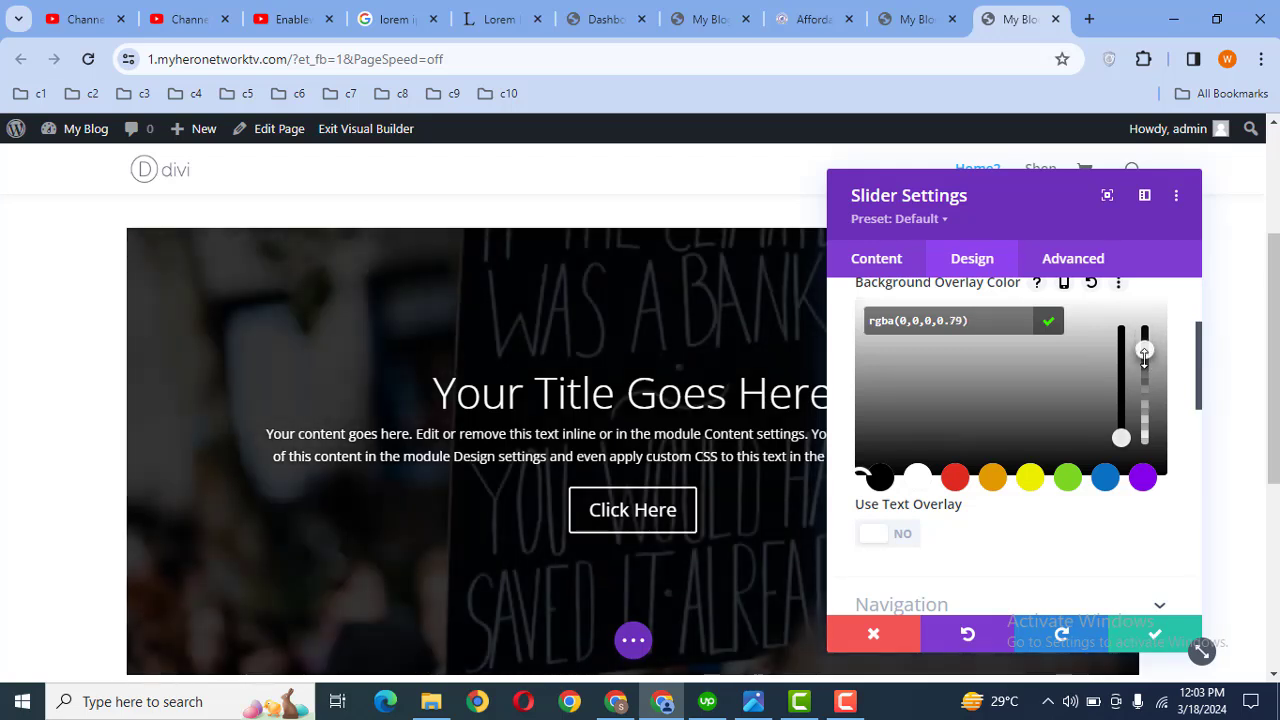
{"action": "left_click_drag", "start_coordinate": [1145, 352], "coordinate": [1145, 347]}
{"action": "left_click", "coordinate": [1158, 638]}
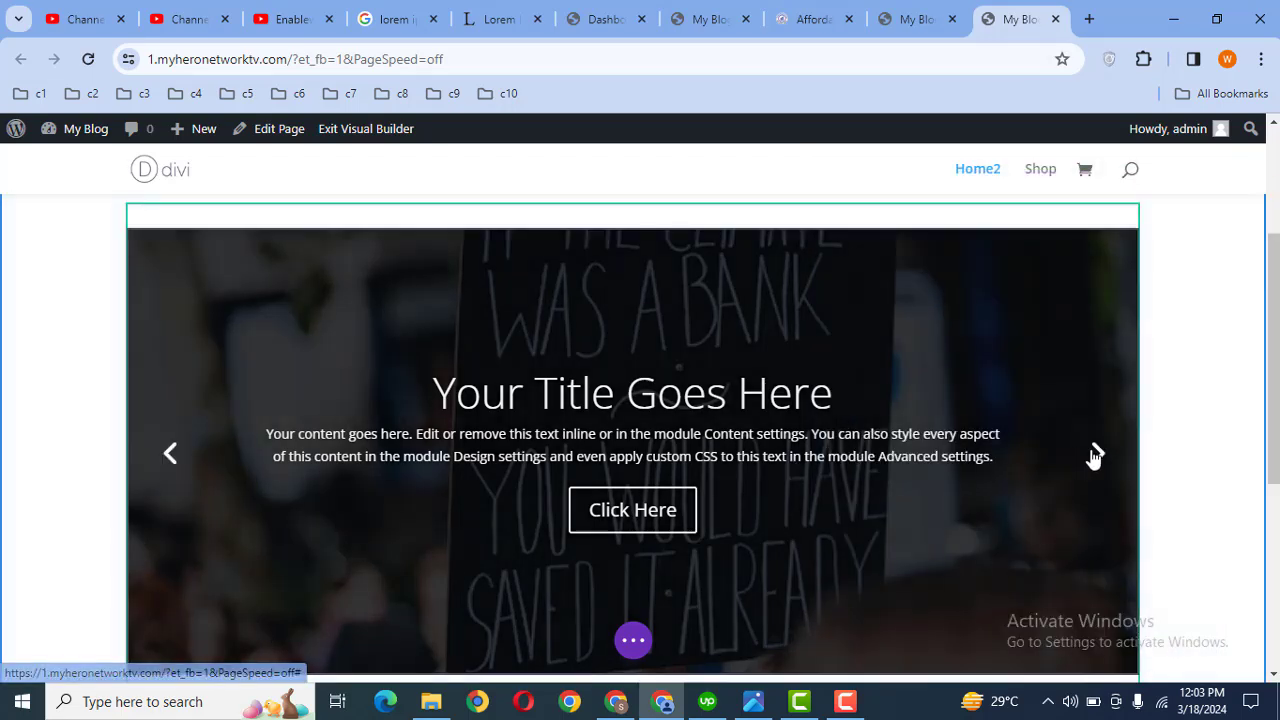
{"action": "left_click", "coordinate": [1096, 453]}
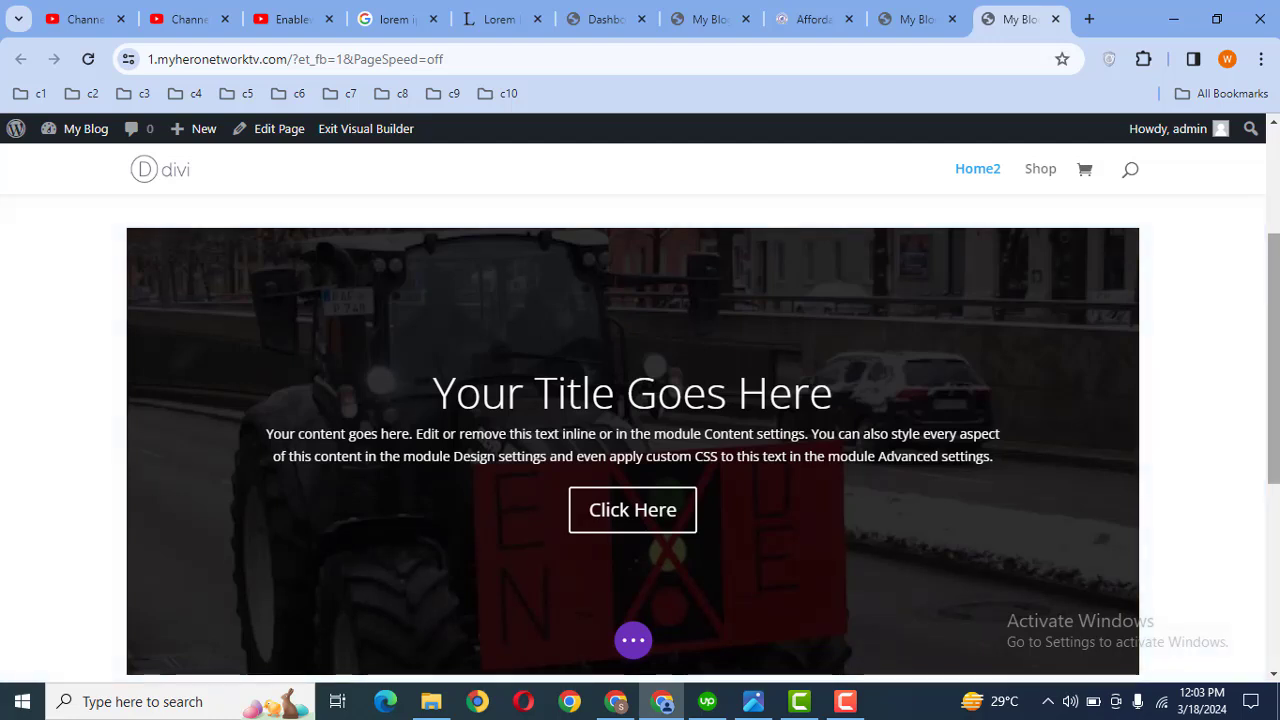
Set the slider row's width to 100% and its max width to 2560px in the Sizing options.
{"action": "left_click_drag", "start_coordinate": [1271, 335], "coordinate": [1270, 320]}
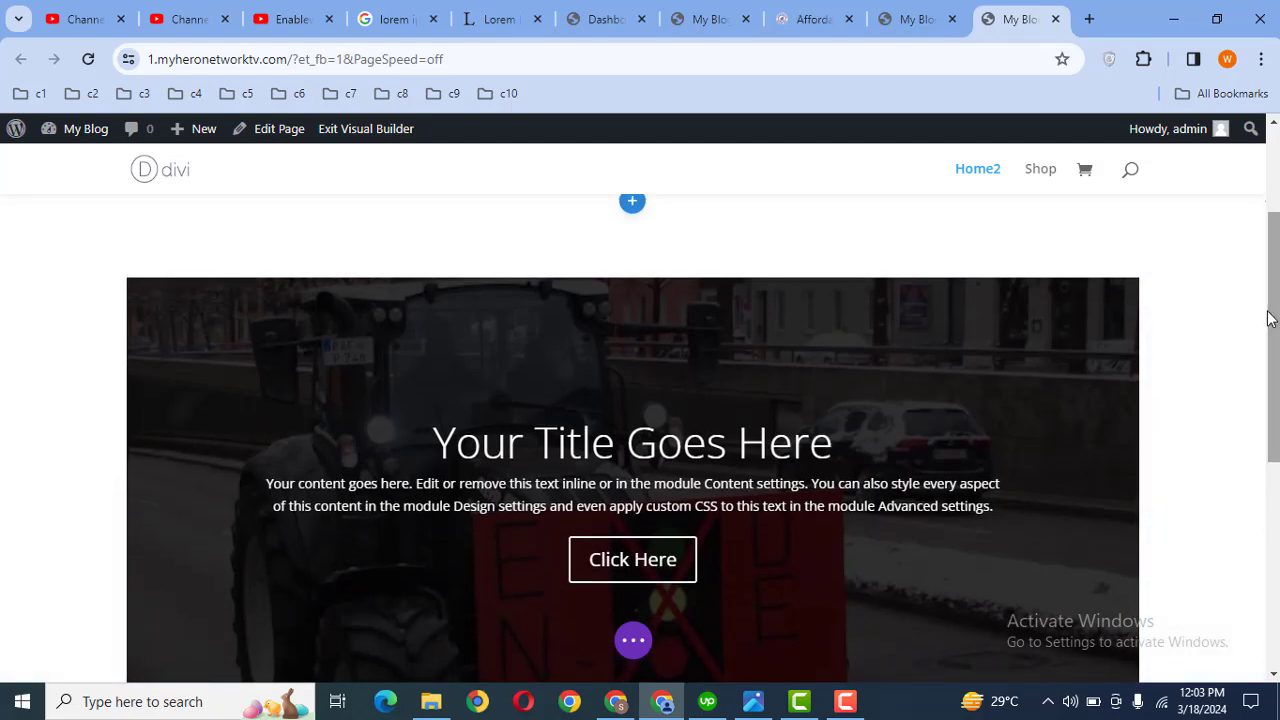
{"action": "left_click", "coordinate": [230, 268]}
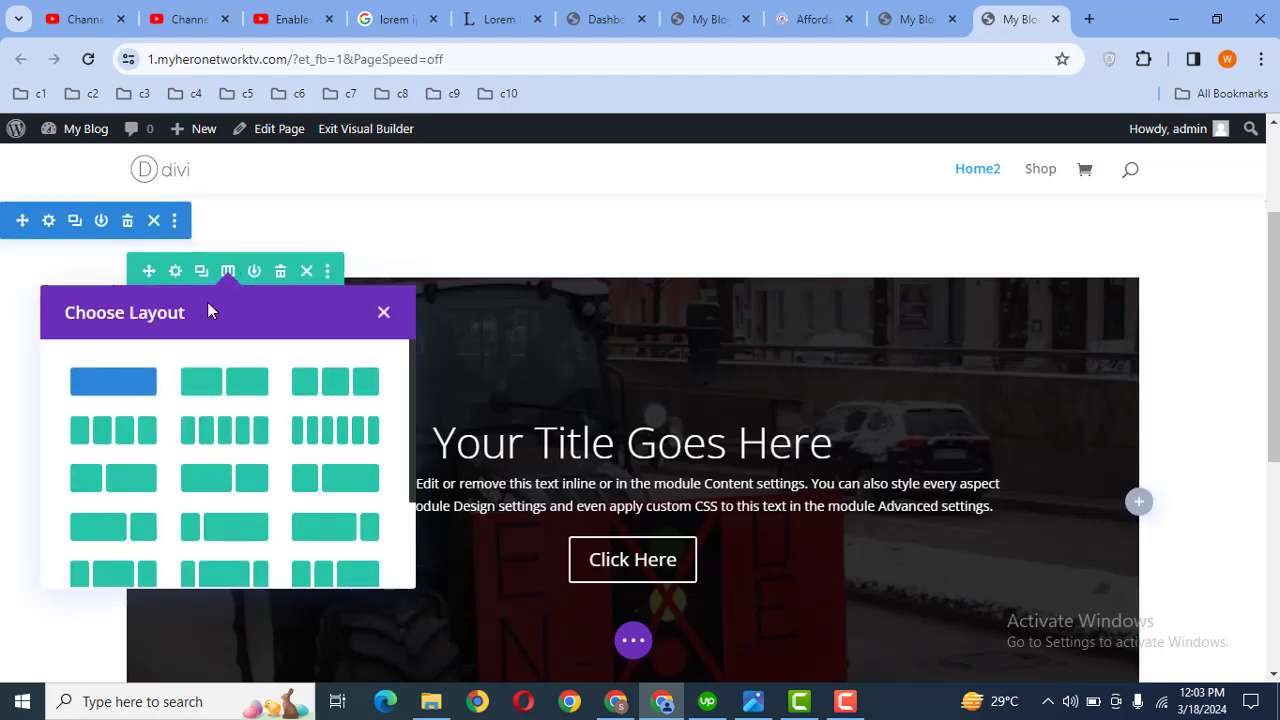
{"action": "left_click", "coordinate": [173, 278]}
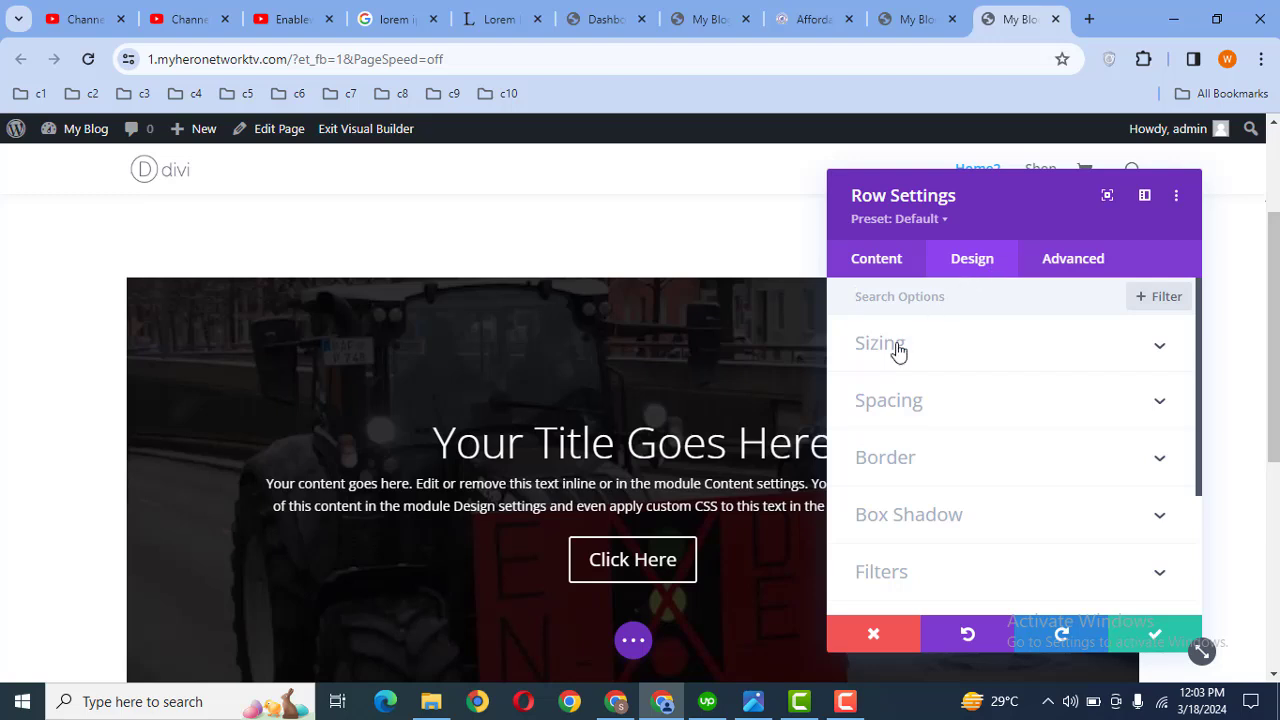
{"action": "left_click", "coordinate": [898, 349]}
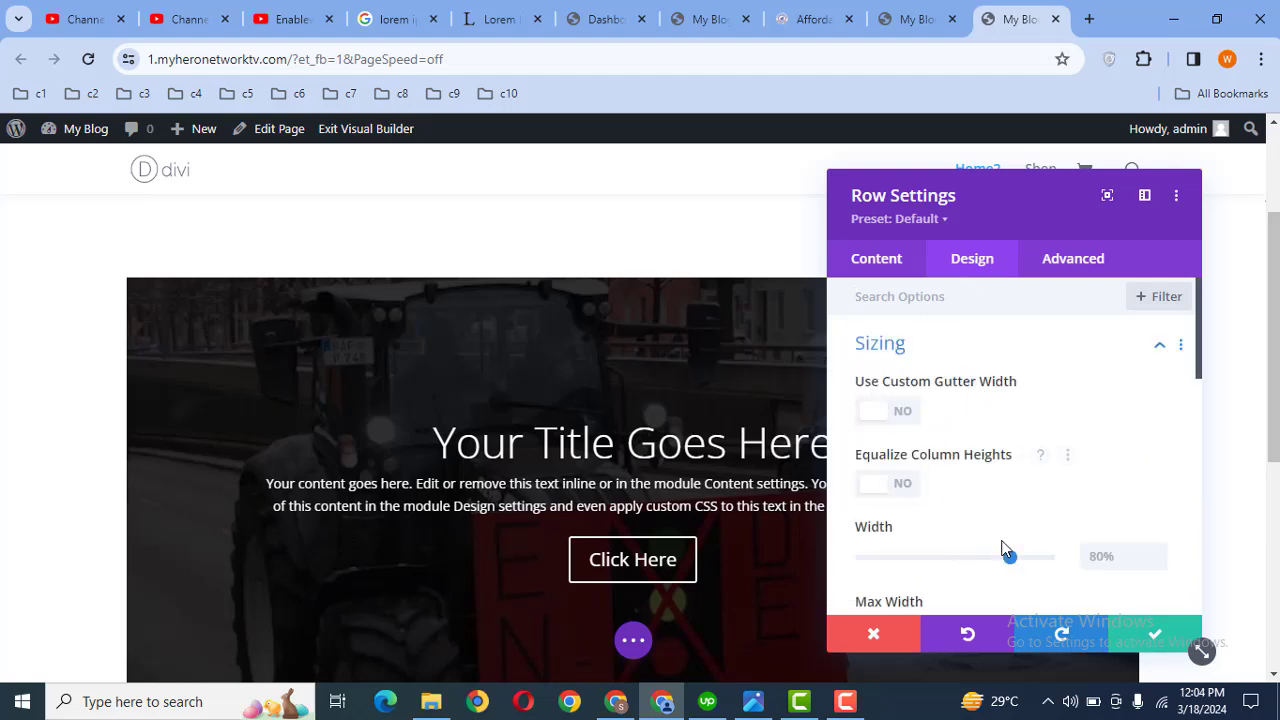
{"action": "type", "text": "100"}
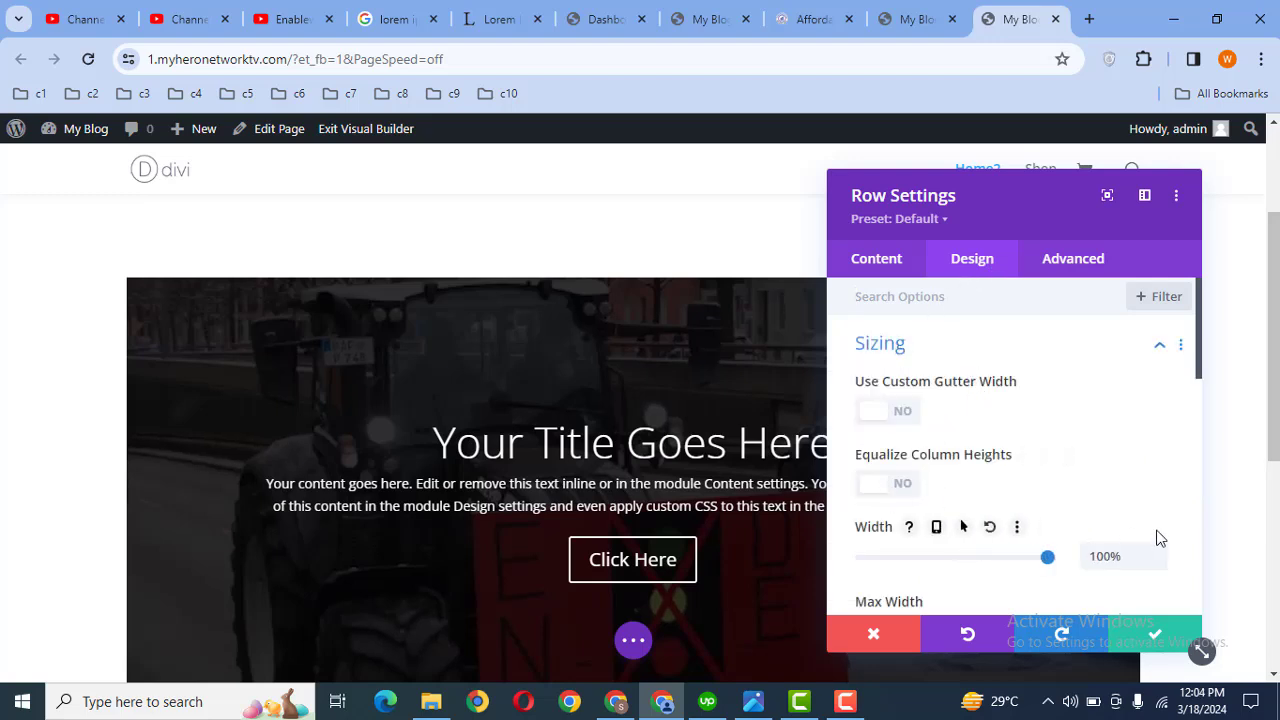
{"action": "left_click_drag", "start_coordinate": [1200, 352], "coordinate": [1204, 394]}
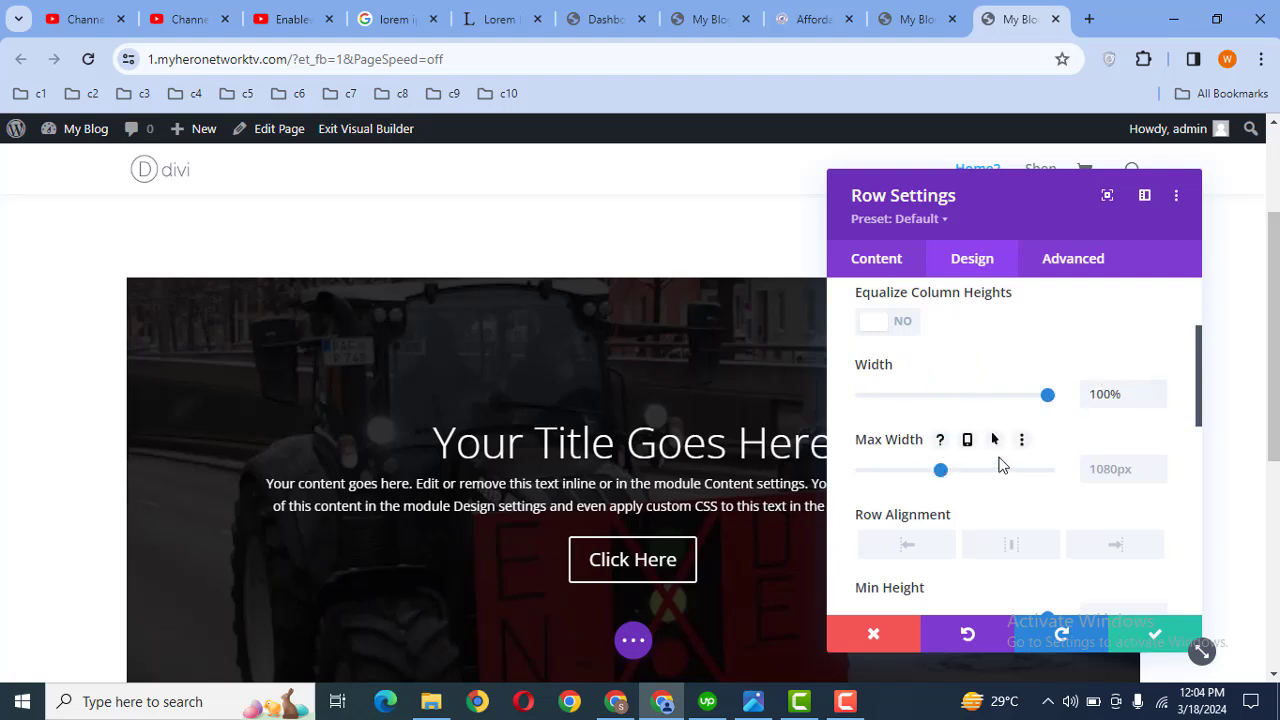
{"action": "left_click_drag", "start_coordinate": [1000, 463], "coordinate": [1090, 460]}
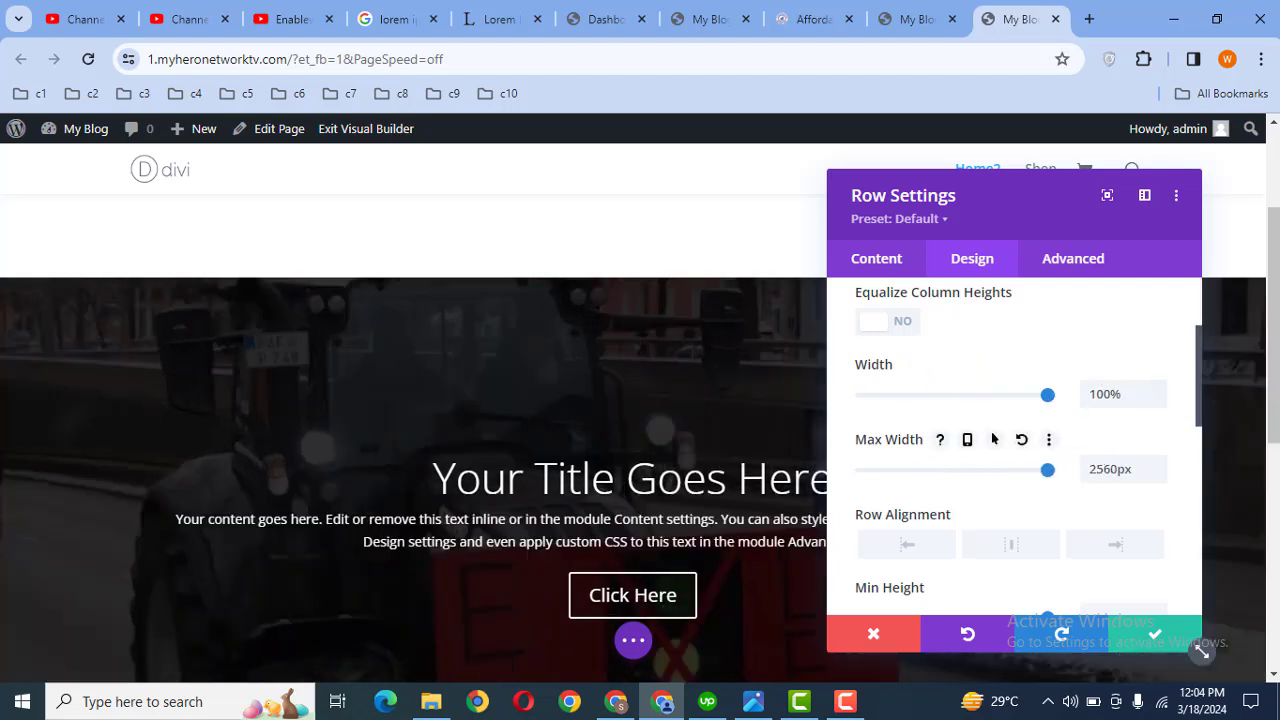
{"action": "mouse_move", "coordinate": [1273, 329]}
{"action": "left_mouse_down"}
{"action": "mouse_move", "coordinate": [1273, 424]}
{"action": "mouse_move", "coordinate": [1273, 352]}
{"action": "left_mouse_up"}
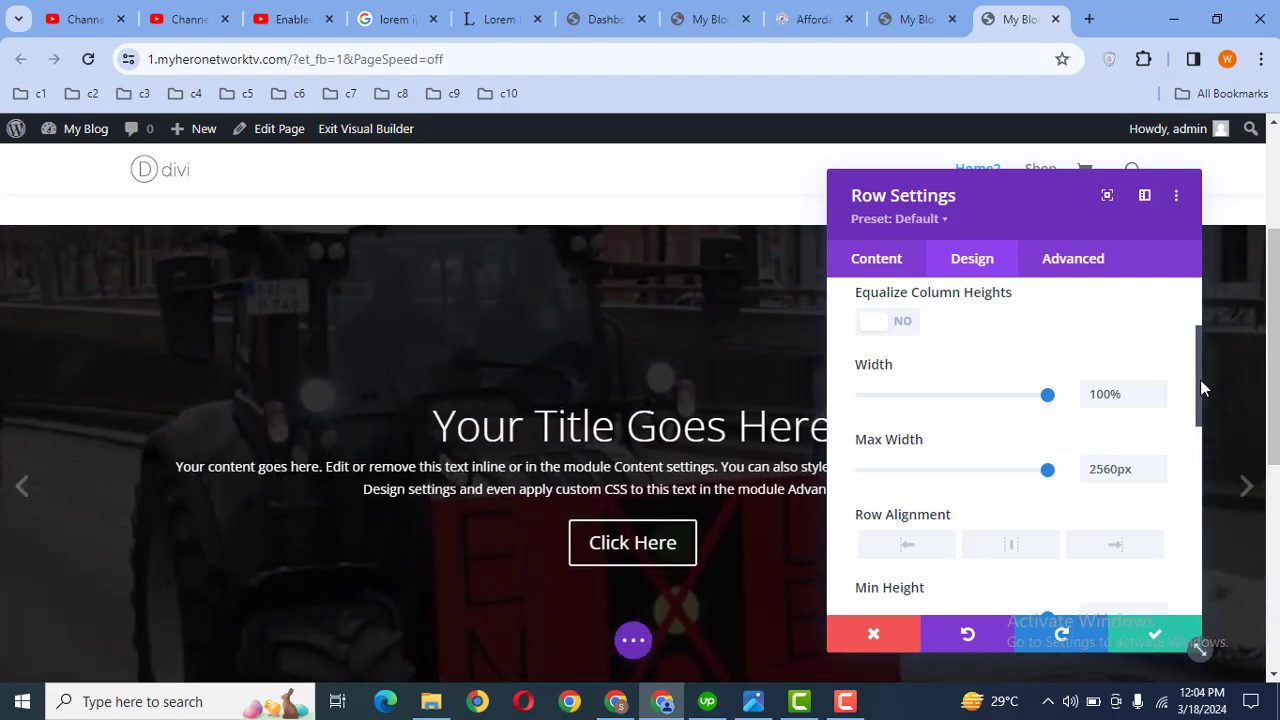
Try a minimum height of 334px for the row, and clear the value again.
{"action": "left_click_drag", "start_coordinate": [1203, 388], "coordinate": [1200, 435]}
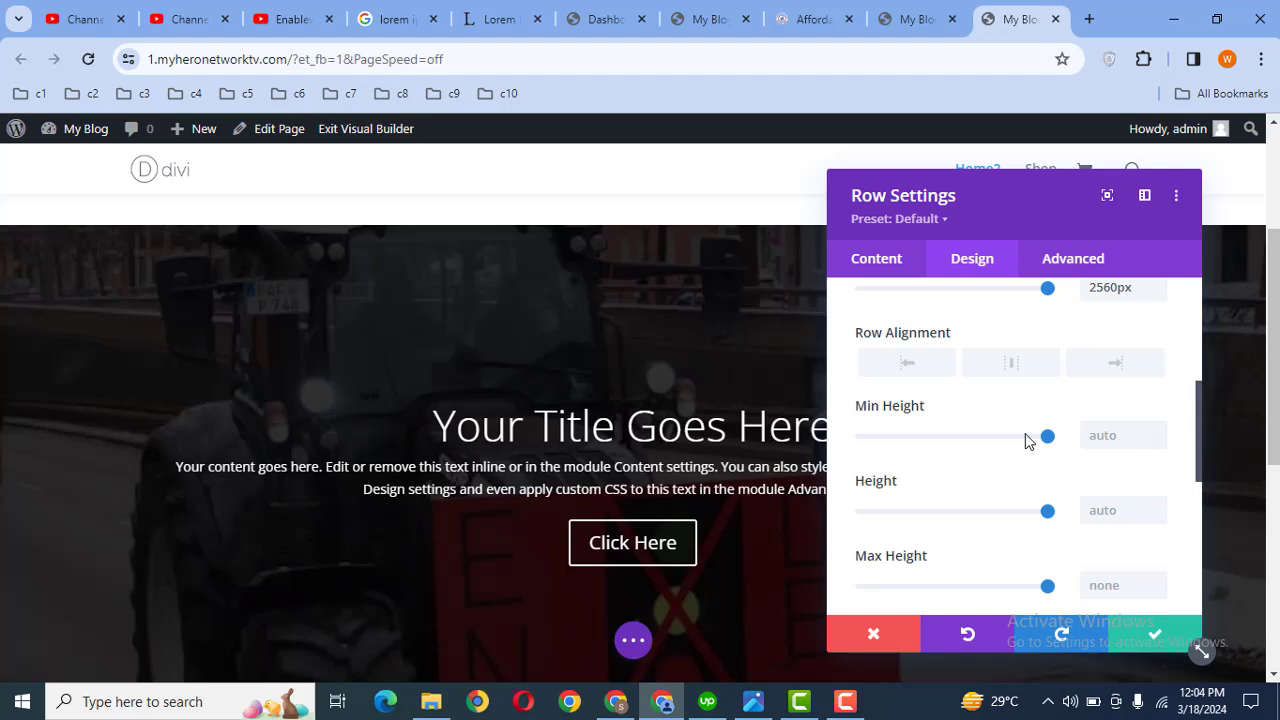
{"action": "left_click_drag", "start_coordinate": [1047, 437], "coordinate": [910, 453]}
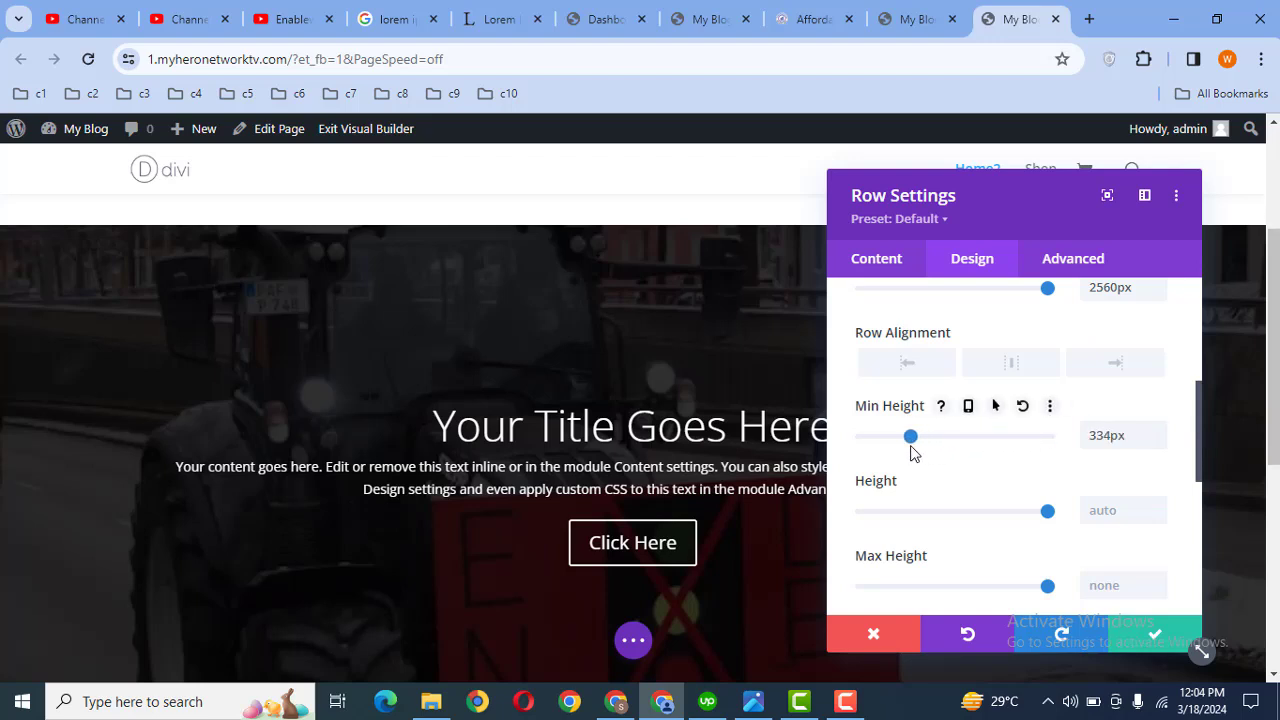
{"action": "double_click", "coordinate": [1104, 437]}
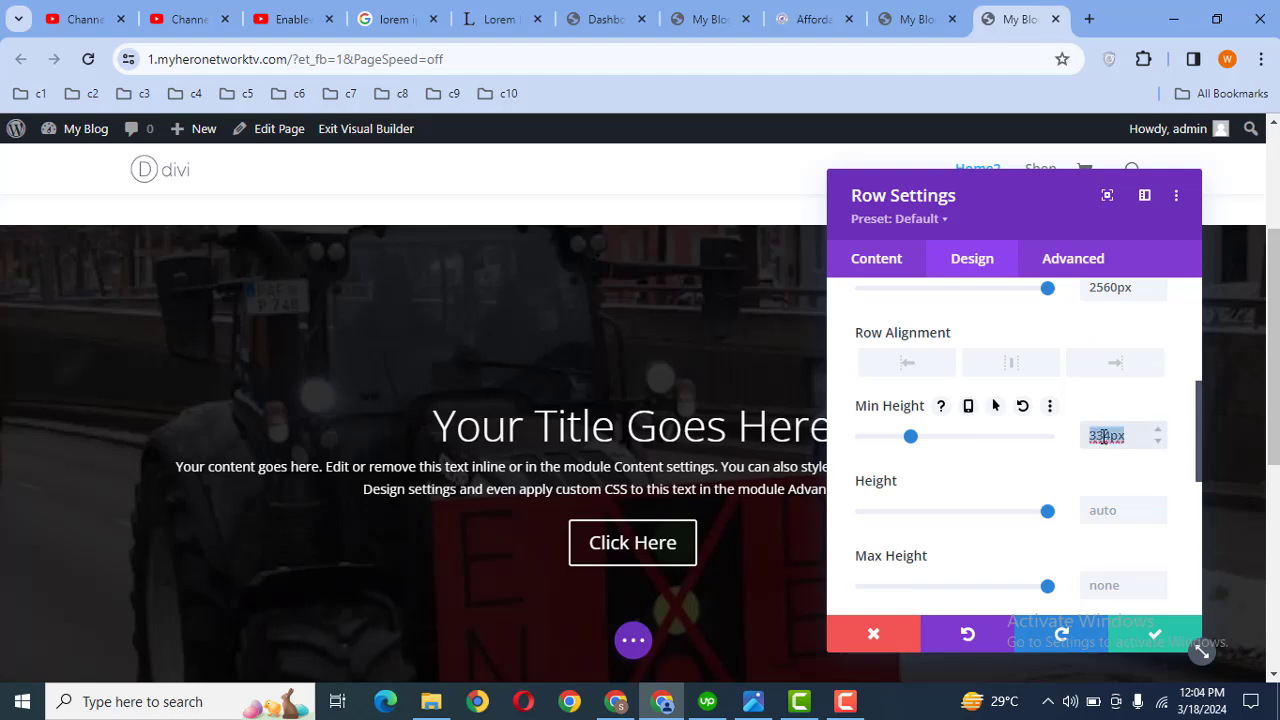
{"action": "key", "text": "BackSpace"}
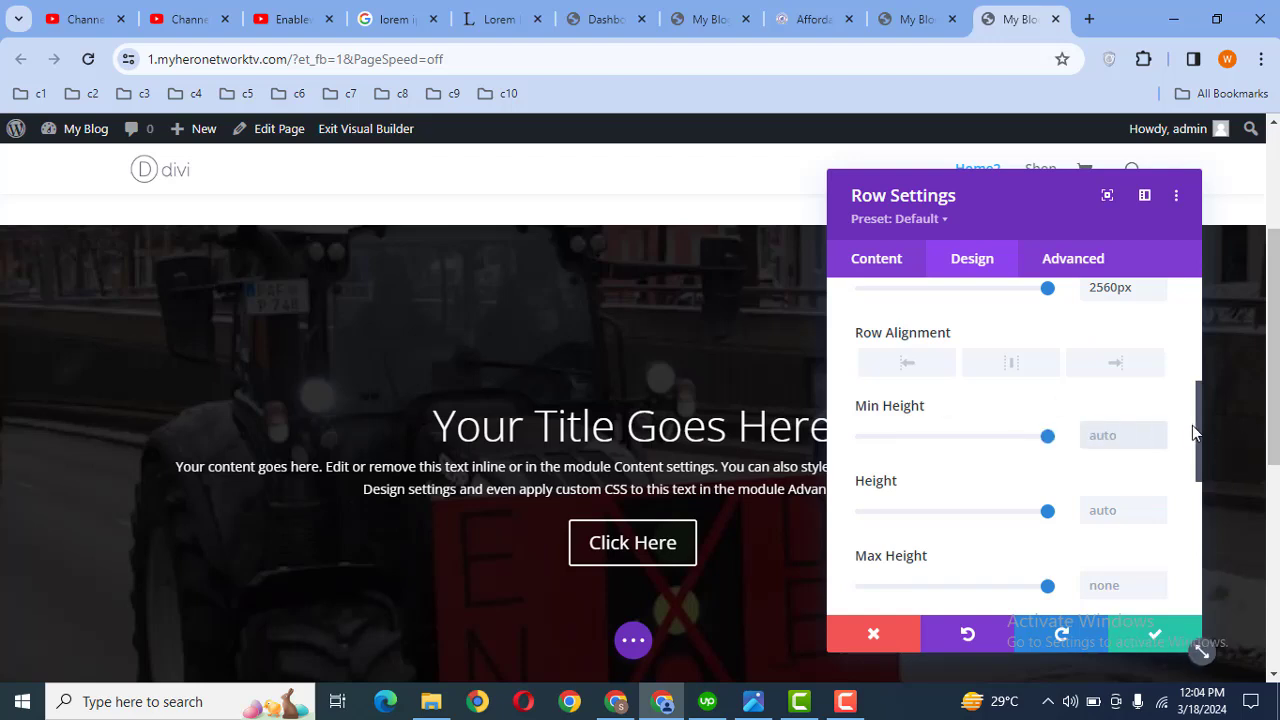
Pick an animation style in the row's Animation options and close the row settings.
{"action": "left_click_drag", "start_coordinate": [1199, 424], "coordinate": [1195, 499]}
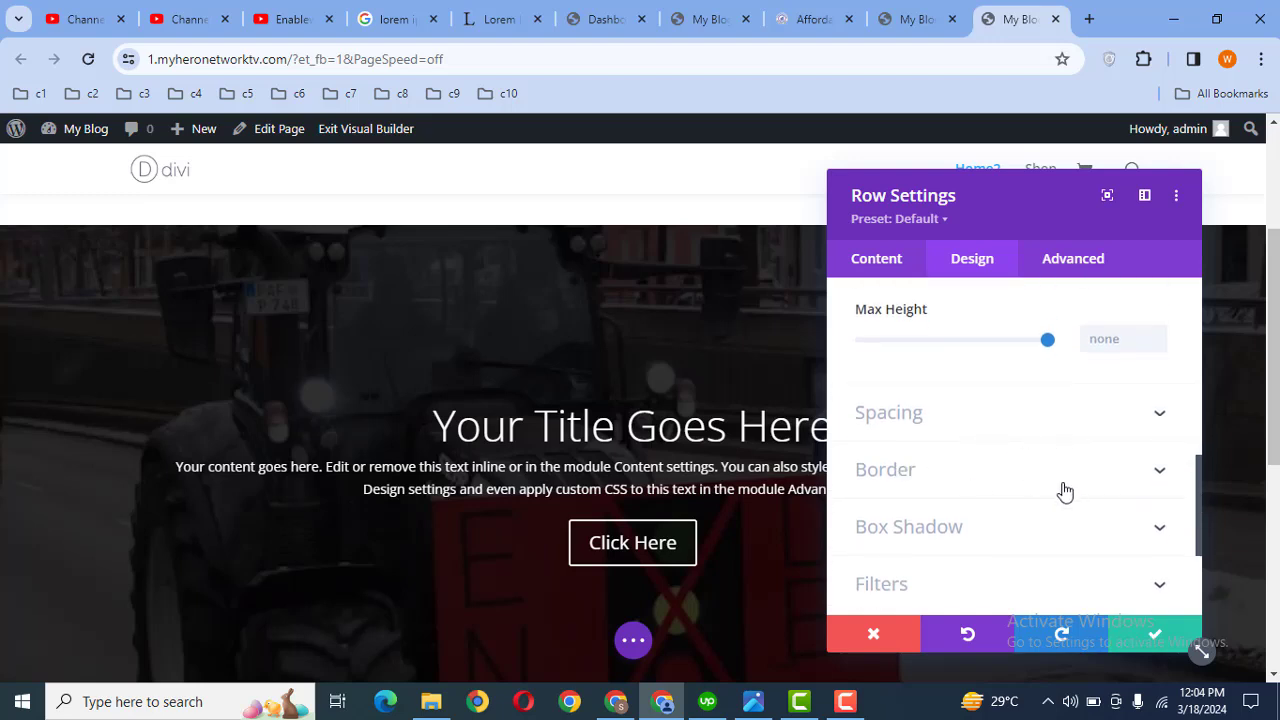
{"action": "left_click_drag", "start_coordinate": [1201, 492], "coordinate": [1205, 544]}
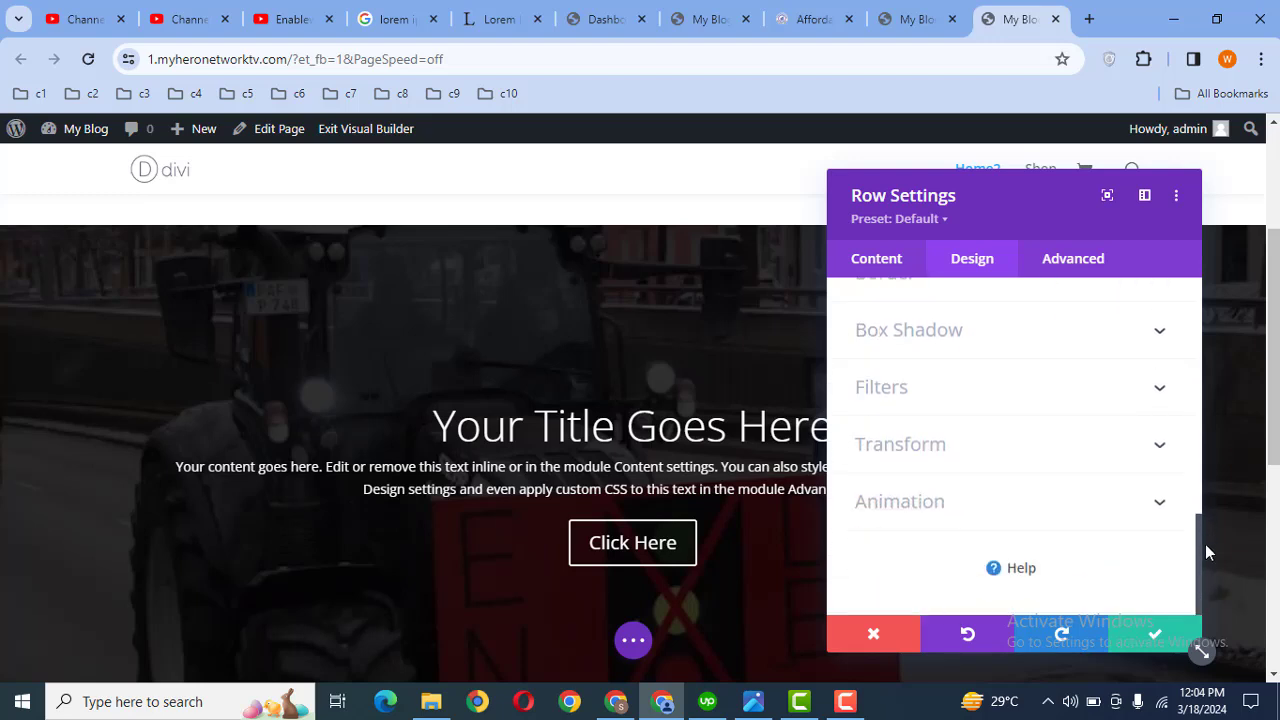
{"action": "left_click", "coordinate": [962, 513]}
{"action": "left_click", "coordinate": [874, 486]}
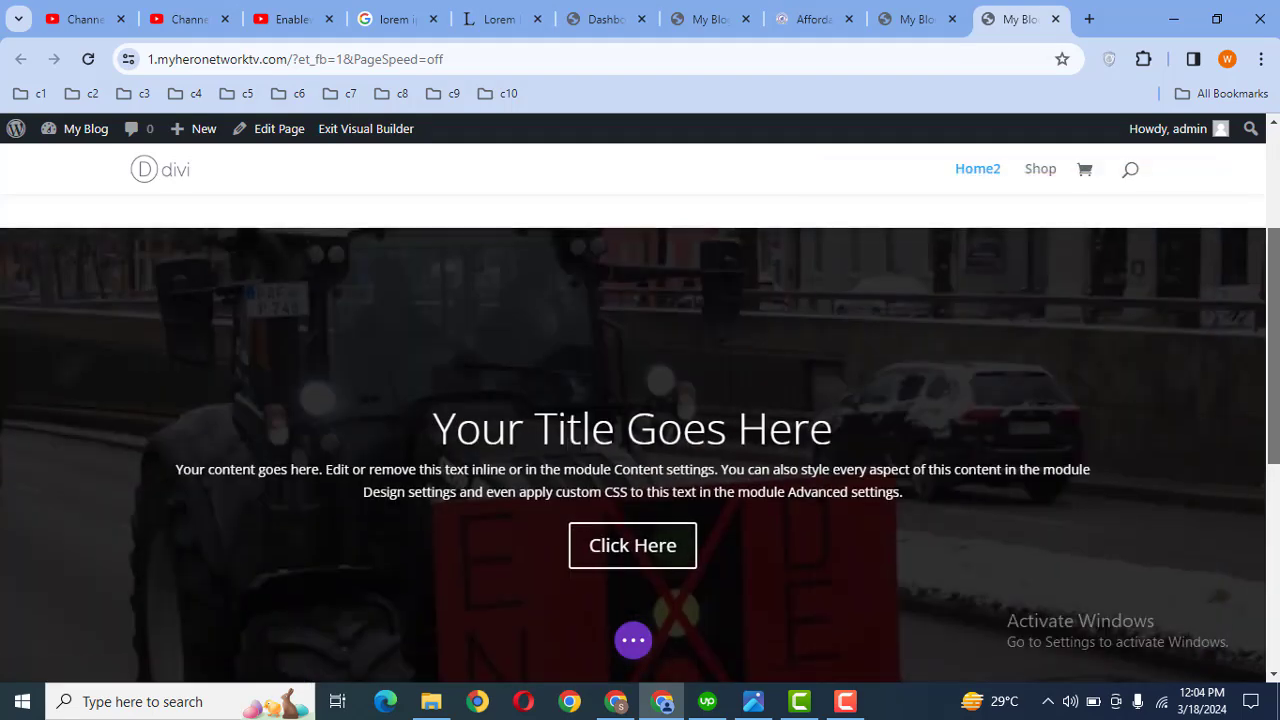
Move the slider section above the social media section in wireframe view, and return to the desktop view.
{"action": "left_click_drag", "start_coordinate": [1272, 358], "coordinate": [1257, 306]}
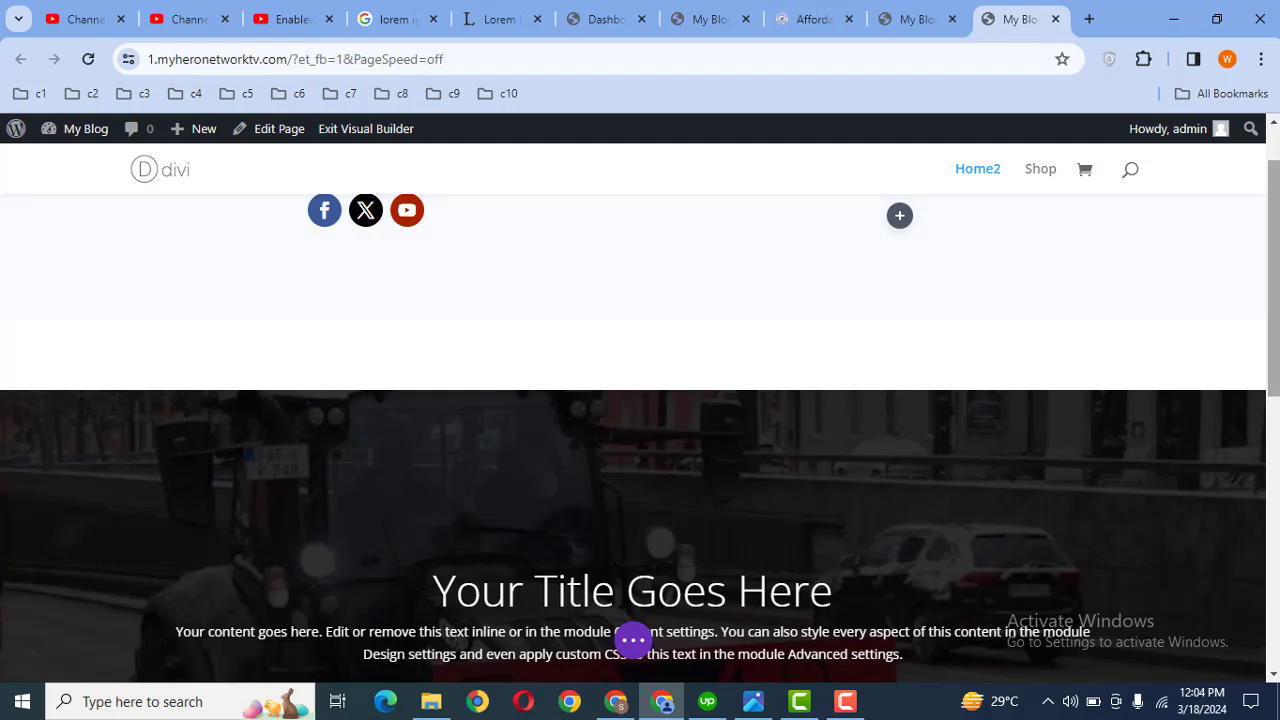
{"action": "scroll", "coordinate": [428, 650], "scroll_direction": "up", "scroll_amount": 1}
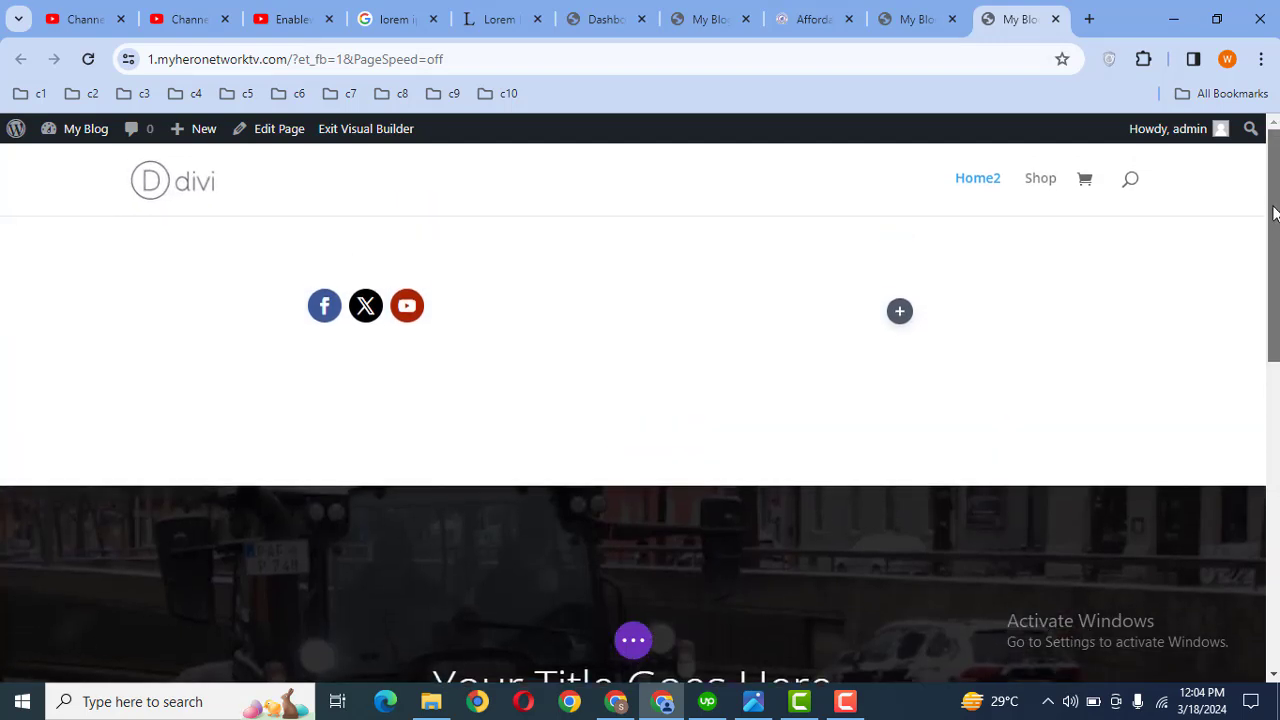
{"action": "left_click", "coordinate": [628, 643]}
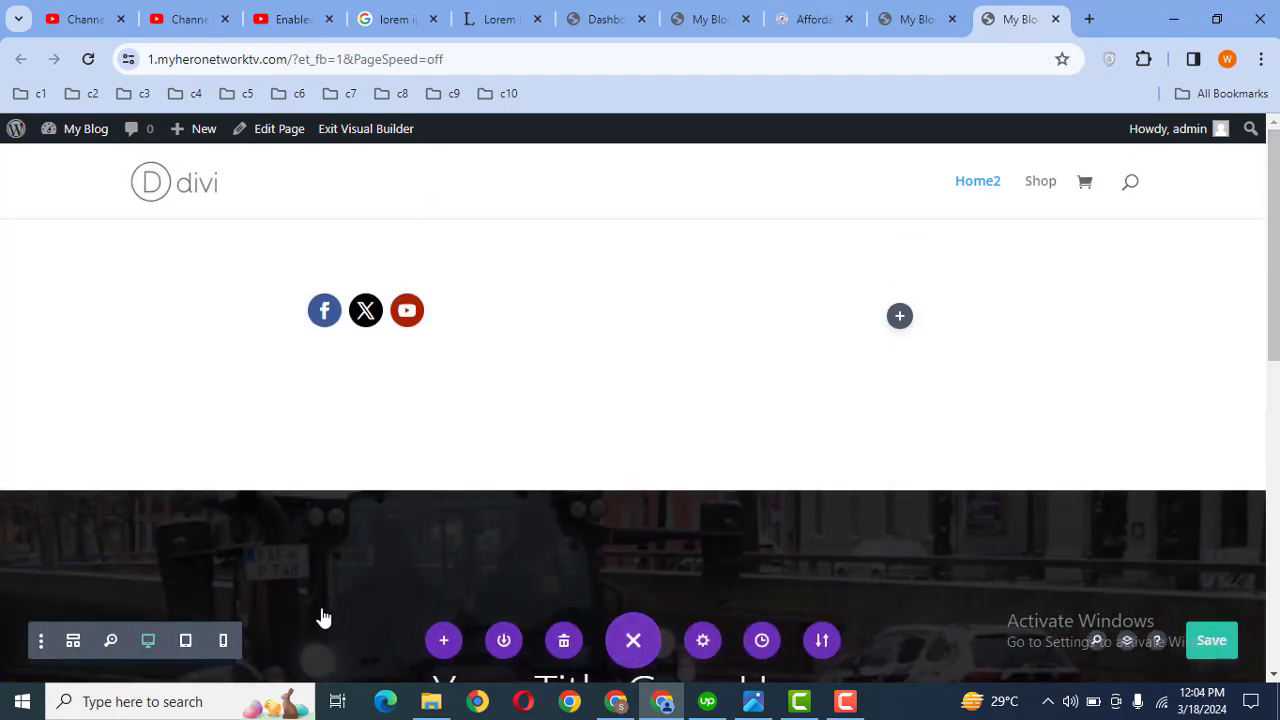
{"action": "left_click", "coordinate": [75, 644]}
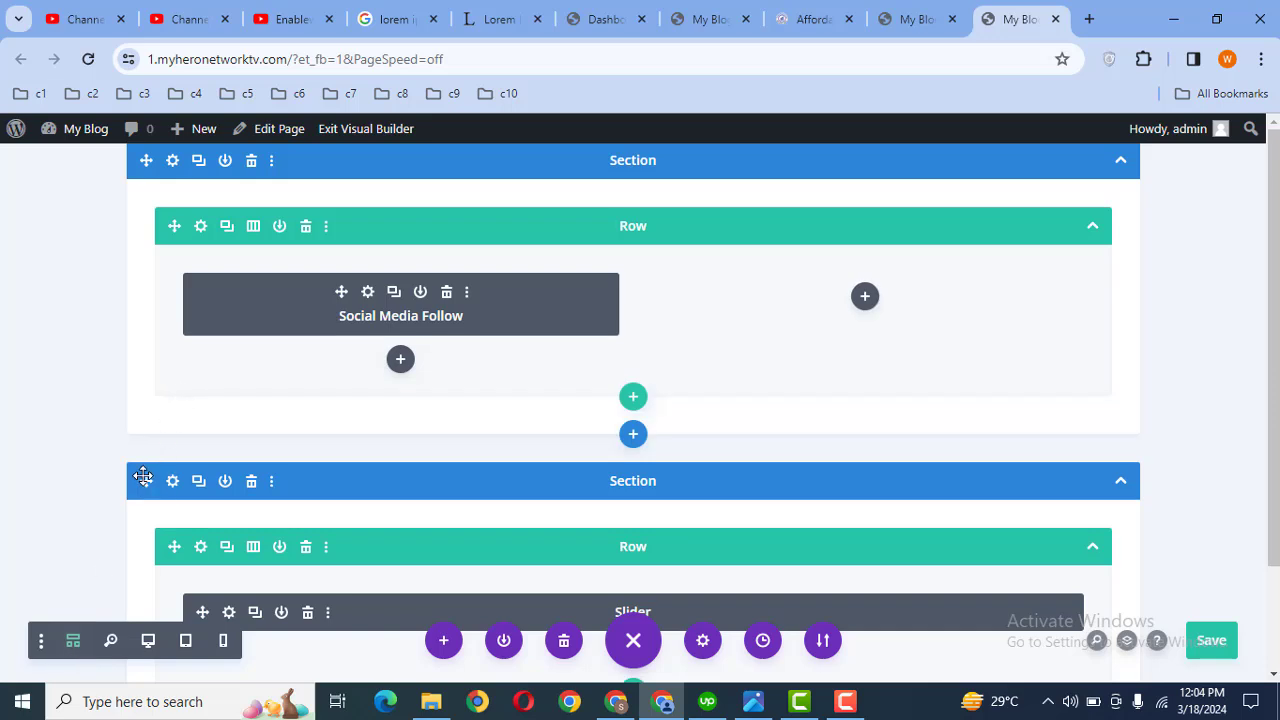
{"action": "left_click_drag", "start_coordinate": [164, 362], "coordinate": [146, 160]}
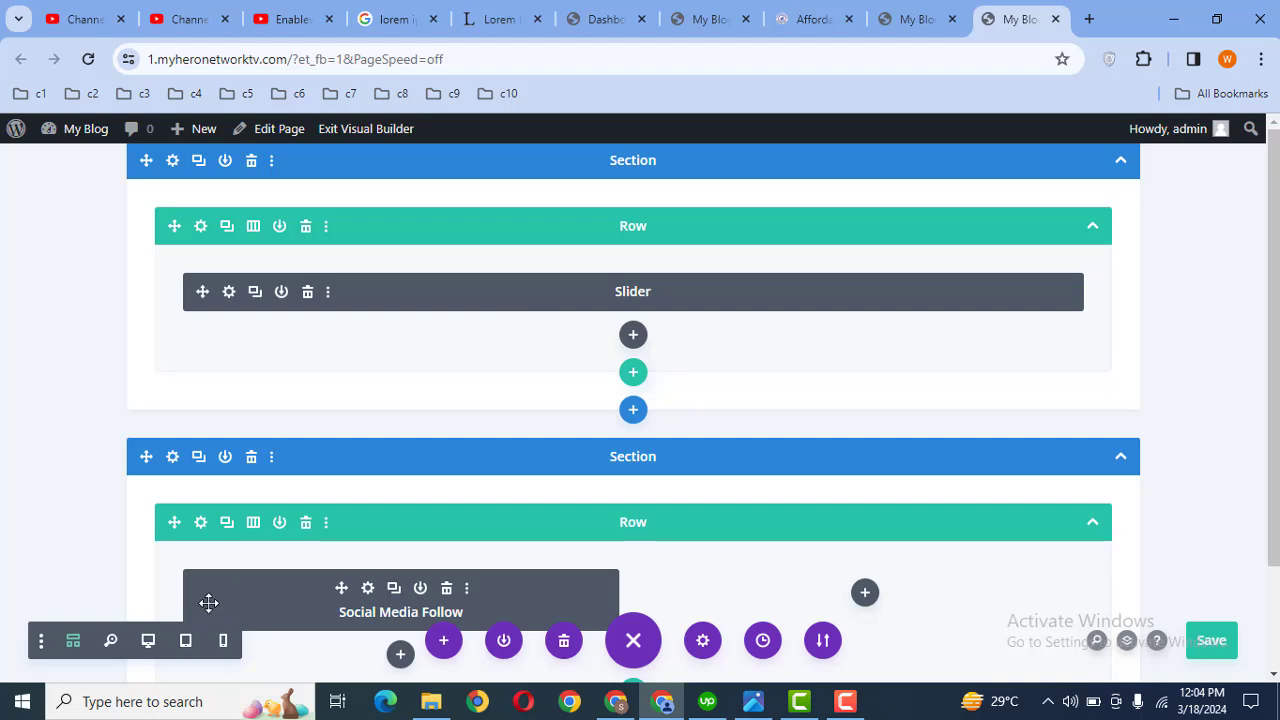
{"action": "left_click", "coordinate": [148, 640]}
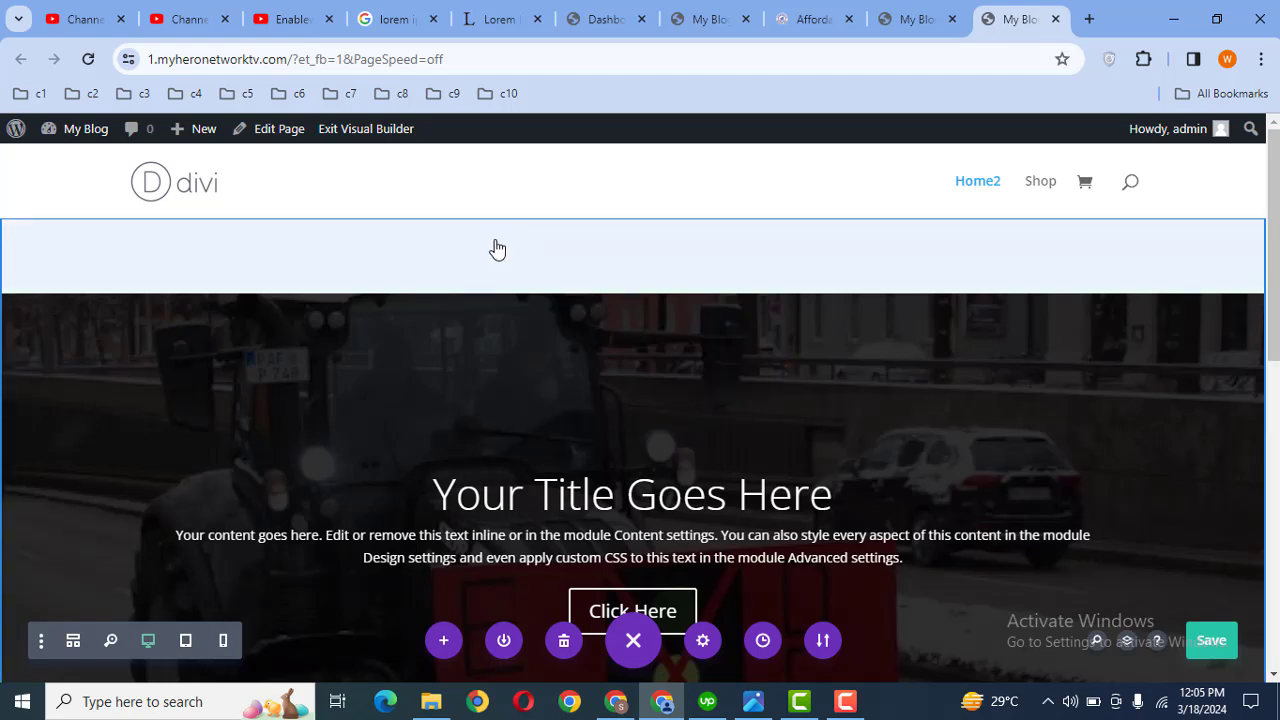
Set the slider section's top padding to 0px in its Spacing options and save the section settings.
{"action": "left_click", "coordinate": [43, 240]}
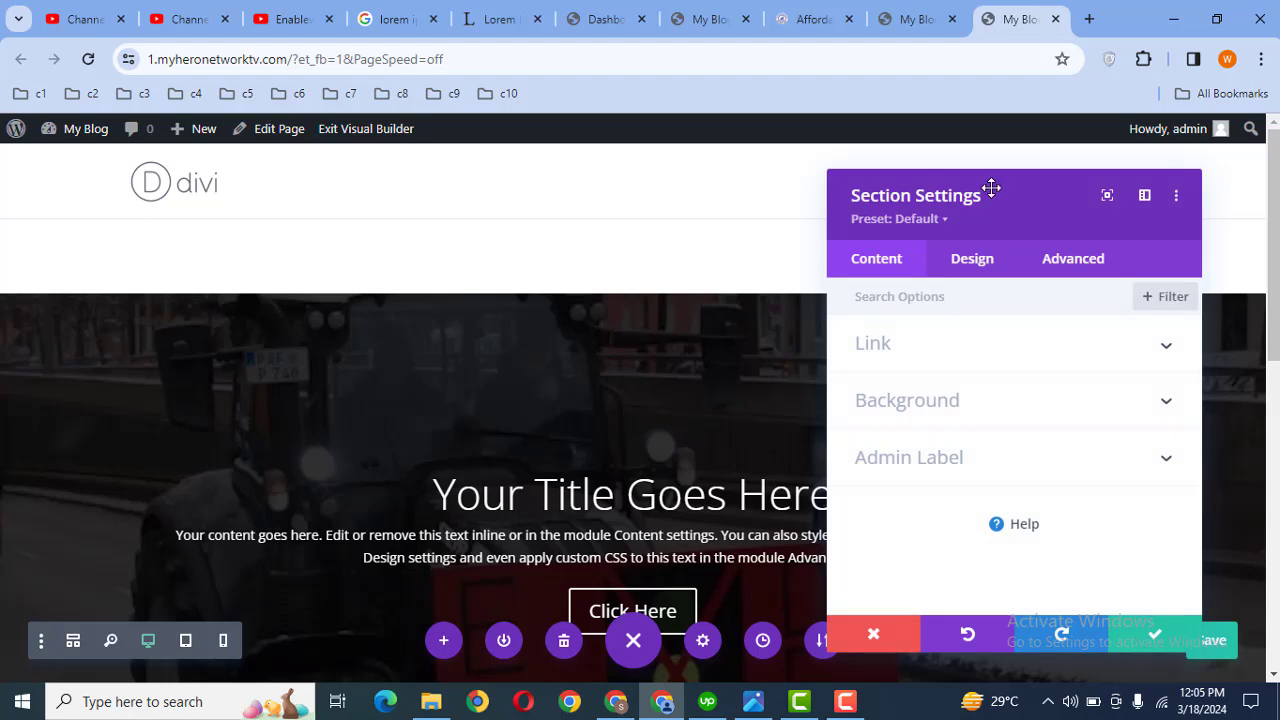
{"action": "left_click", "coordinate": [968, 262]}
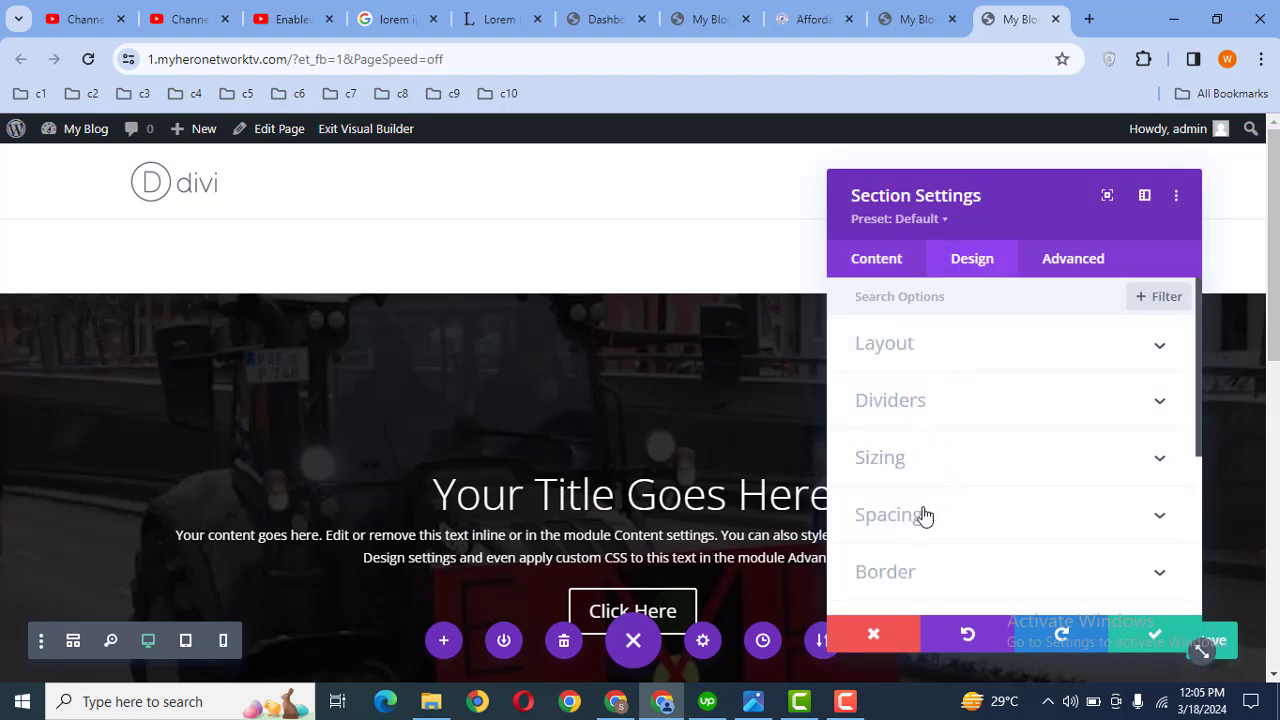
{"action": "left_click", "coordinate": [890, 514]}
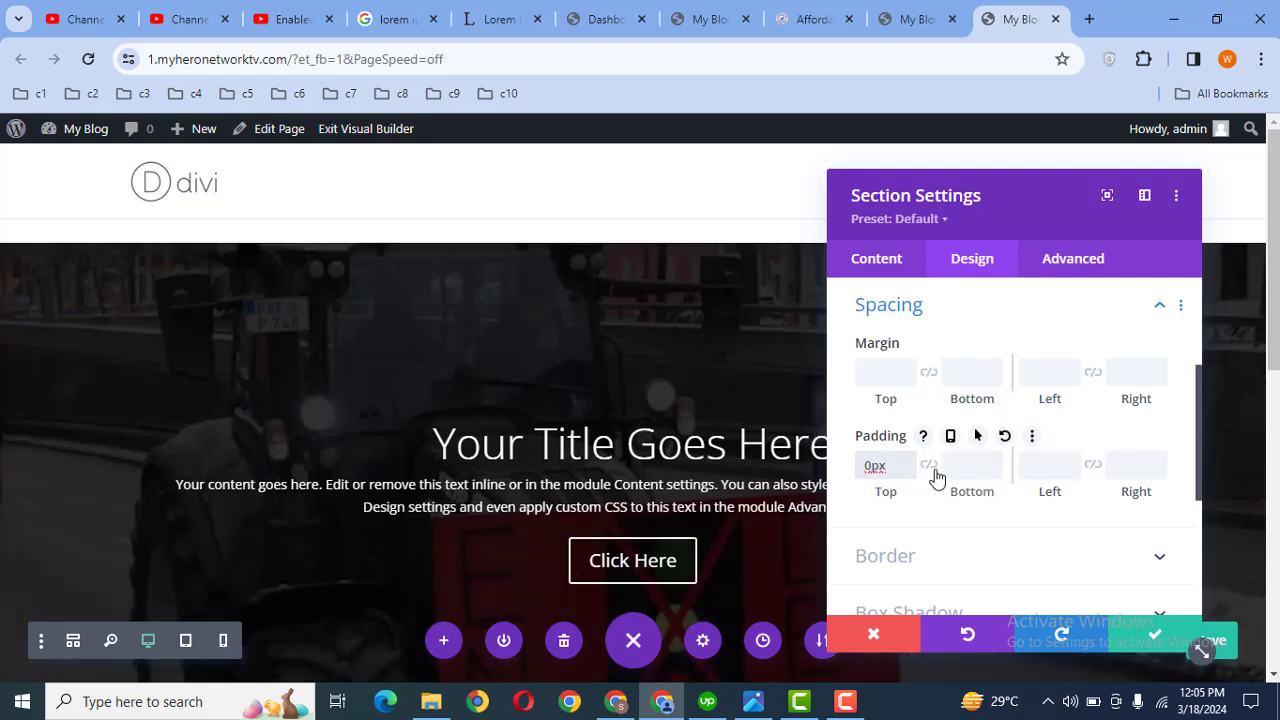
{"action": "left_click", "coordinate": [1134, 646]}
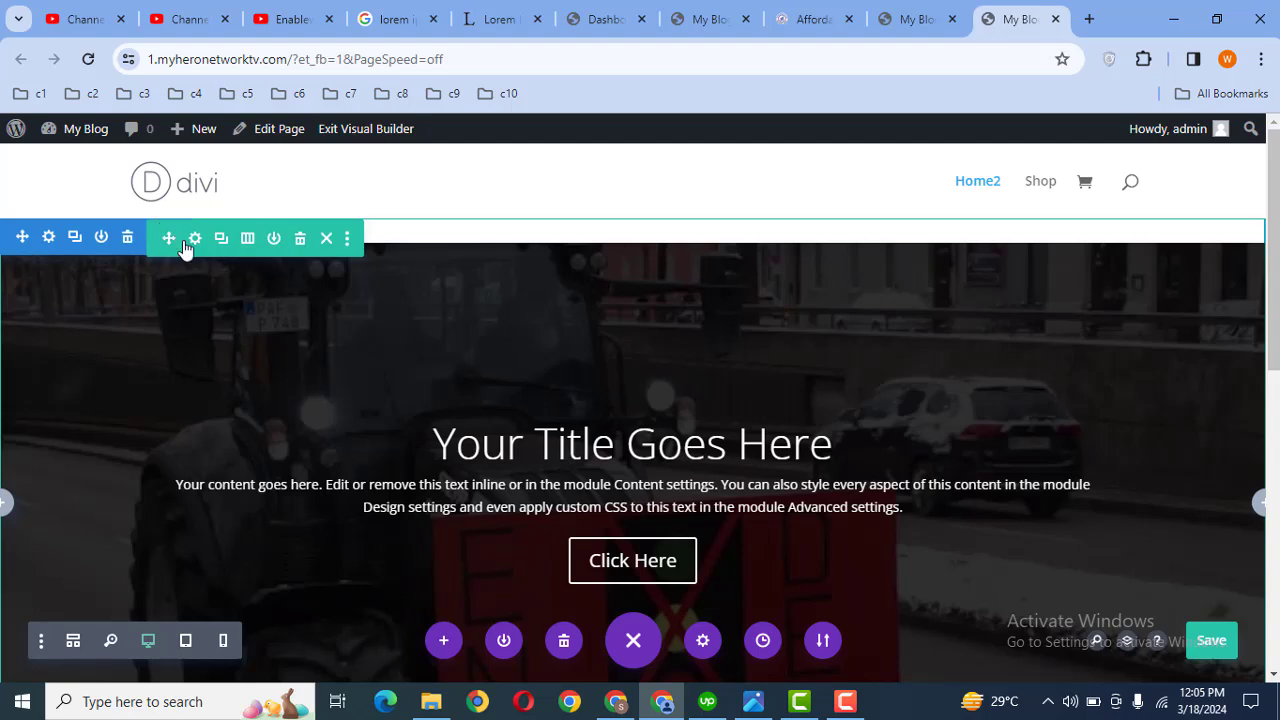
Set the slider row's top padding to 0px in its Spacing options, then save the row settings and the page.
{"action": "left_click", "coordinate": [194, 240]}
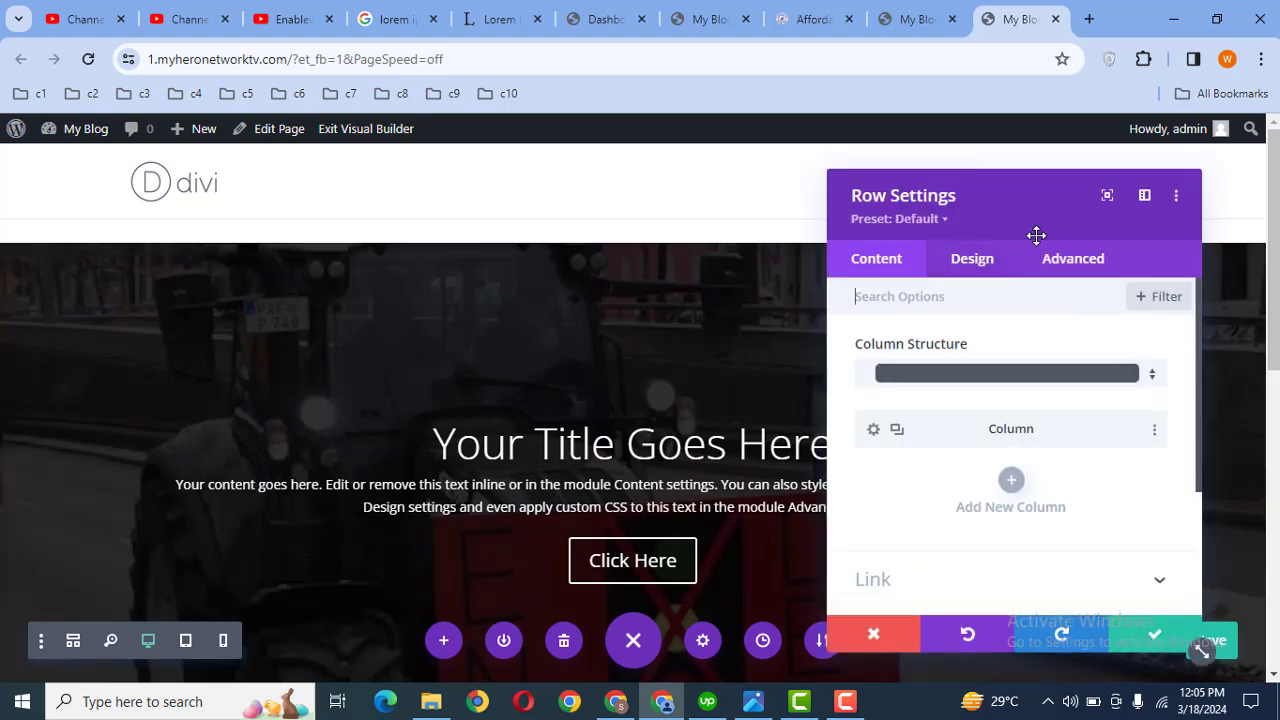
{"action": "left_click", "coordinate": [970, 262]}
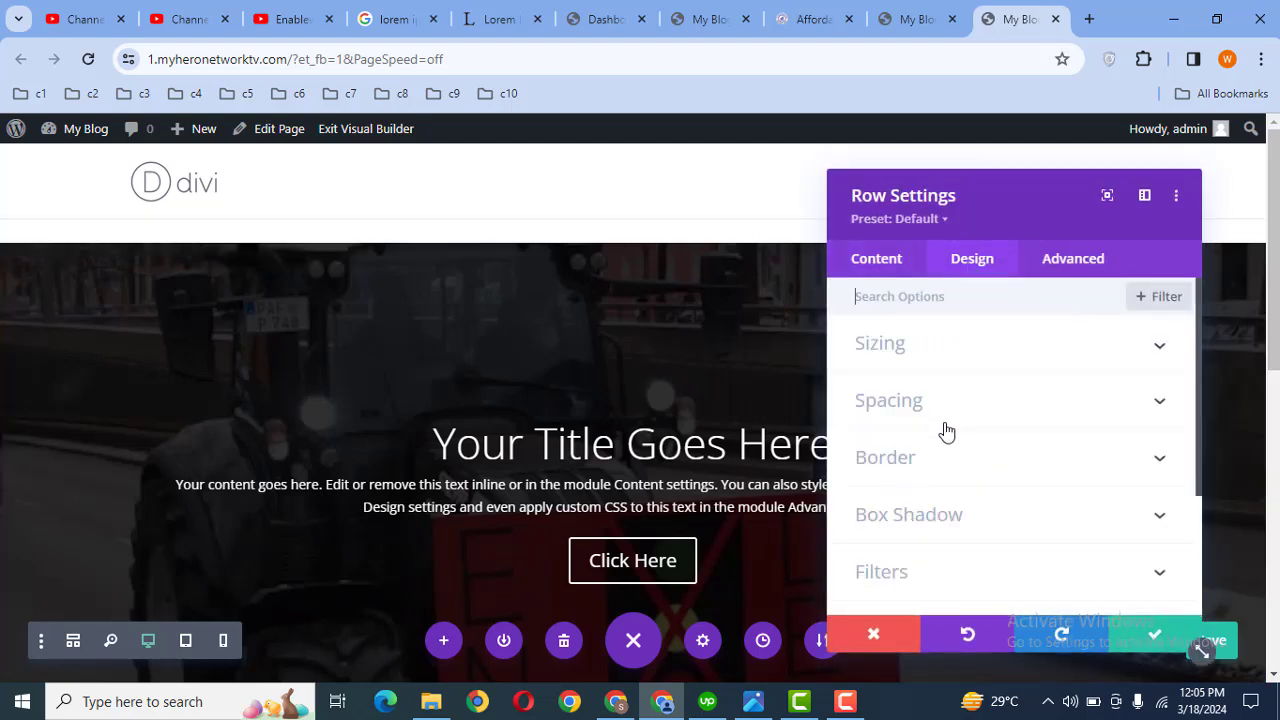
{"action": "left_click", "coordinate": [940, 418]}
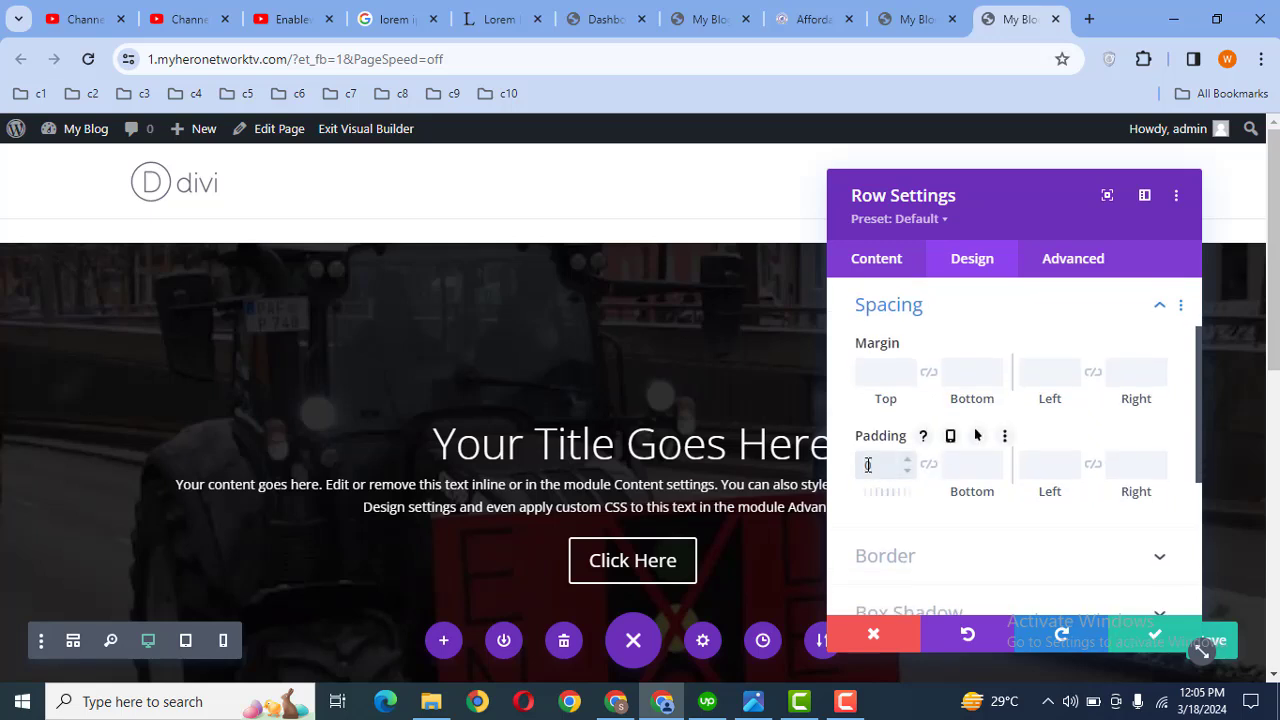
{"action": "left_click", "coordinate": [868, 464]}
{"action": "type", "text": "0"}
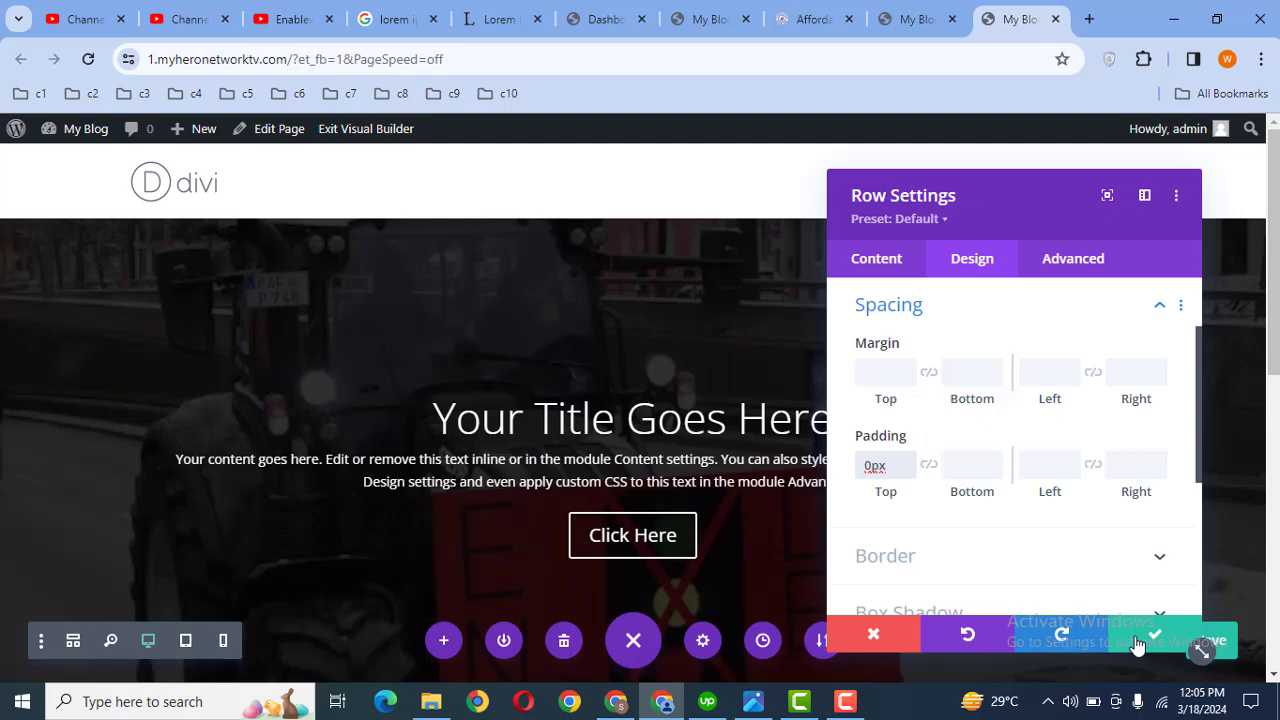
{"action": "left_click", "coordinate": [1137, 642]}
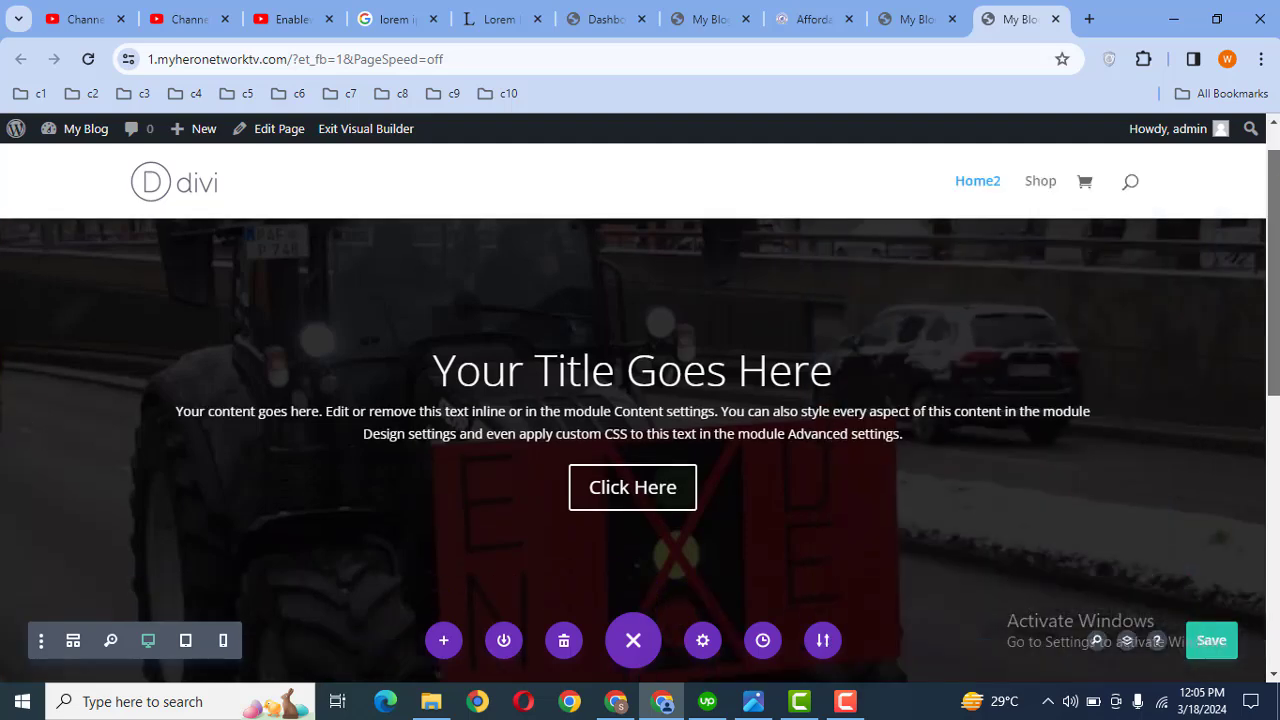
{"action": "scroll", "coordinate": [1181, 490], "scroll_direction": "down", "scroll_amount": 2}
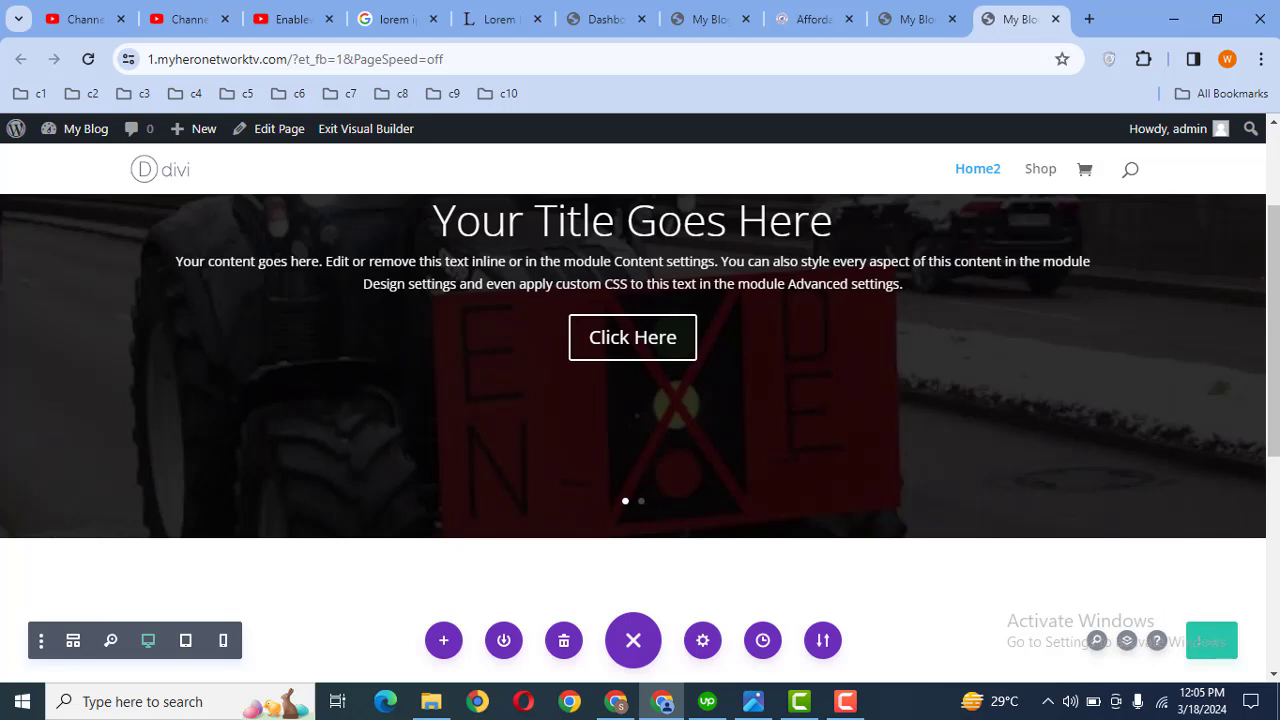
{"action": "scroll", "coordinate": [640, 400], "scroll_direction": "up", "scroll_amount": 2}
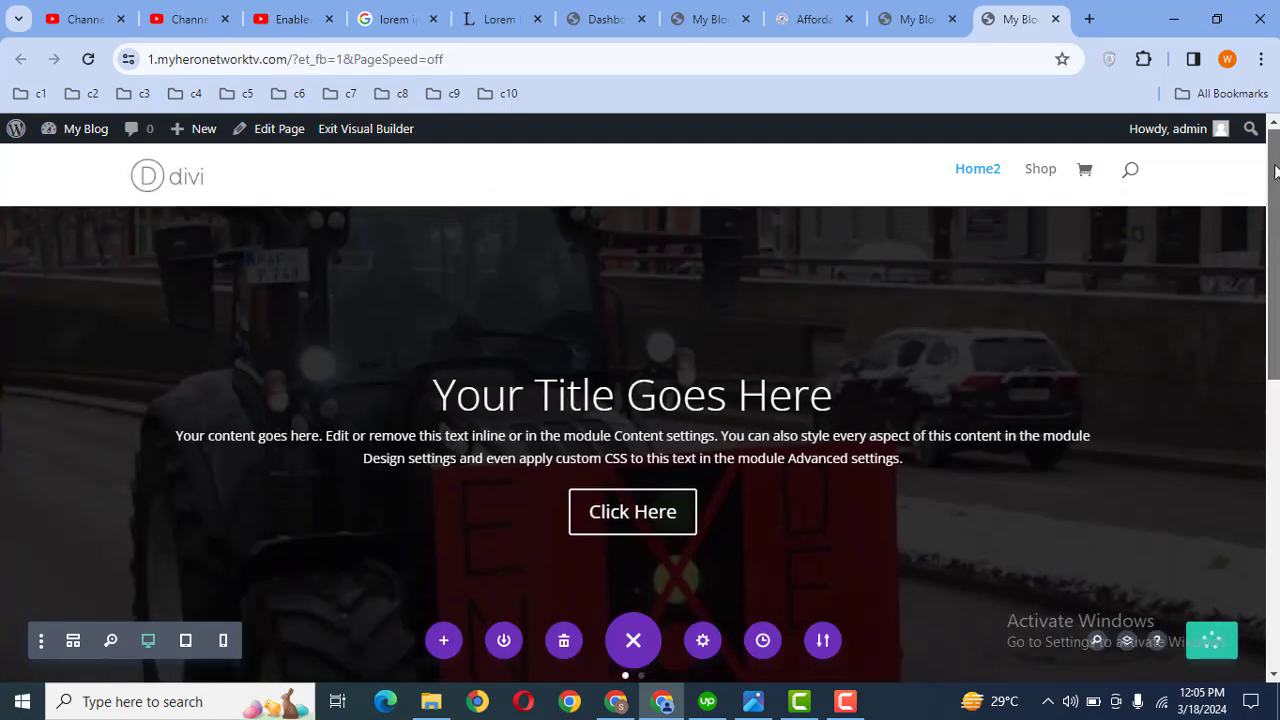
Change the first slide's title to "Web Design Services".
{"action": "left_click", "coordinate": [631, 401]}
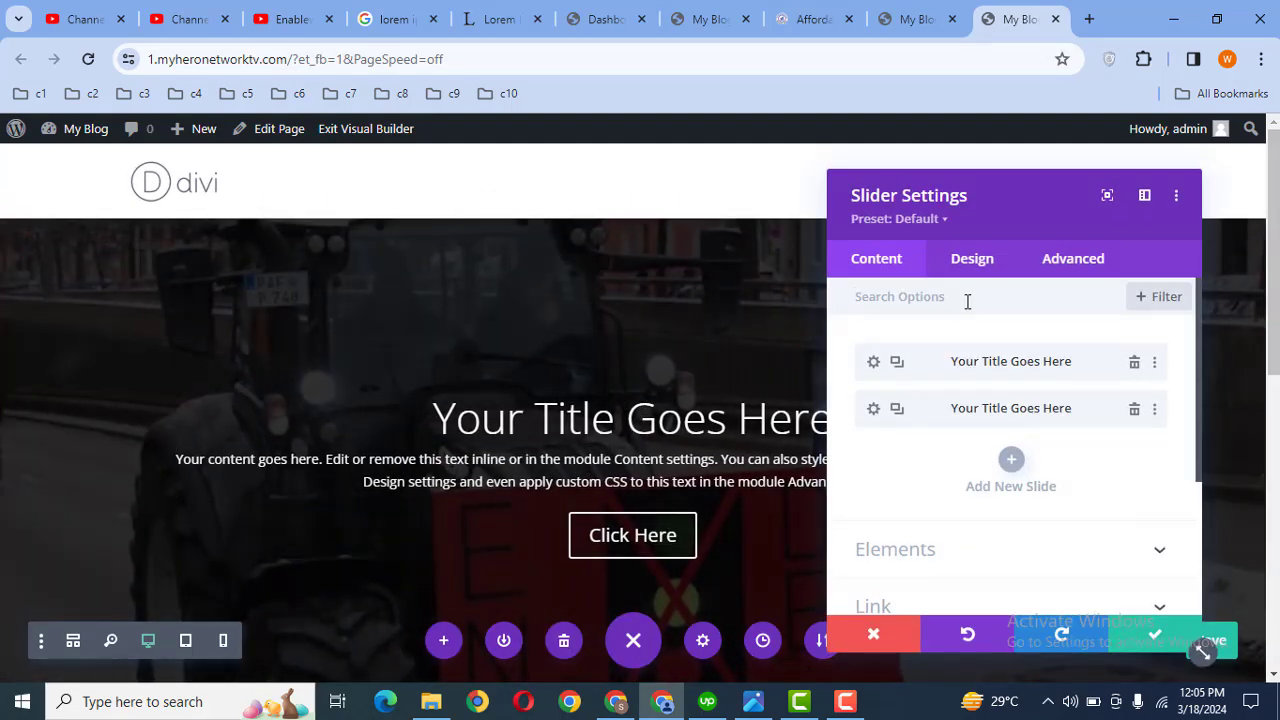
{"action": "left_click", "coordinate": [872, 363]}
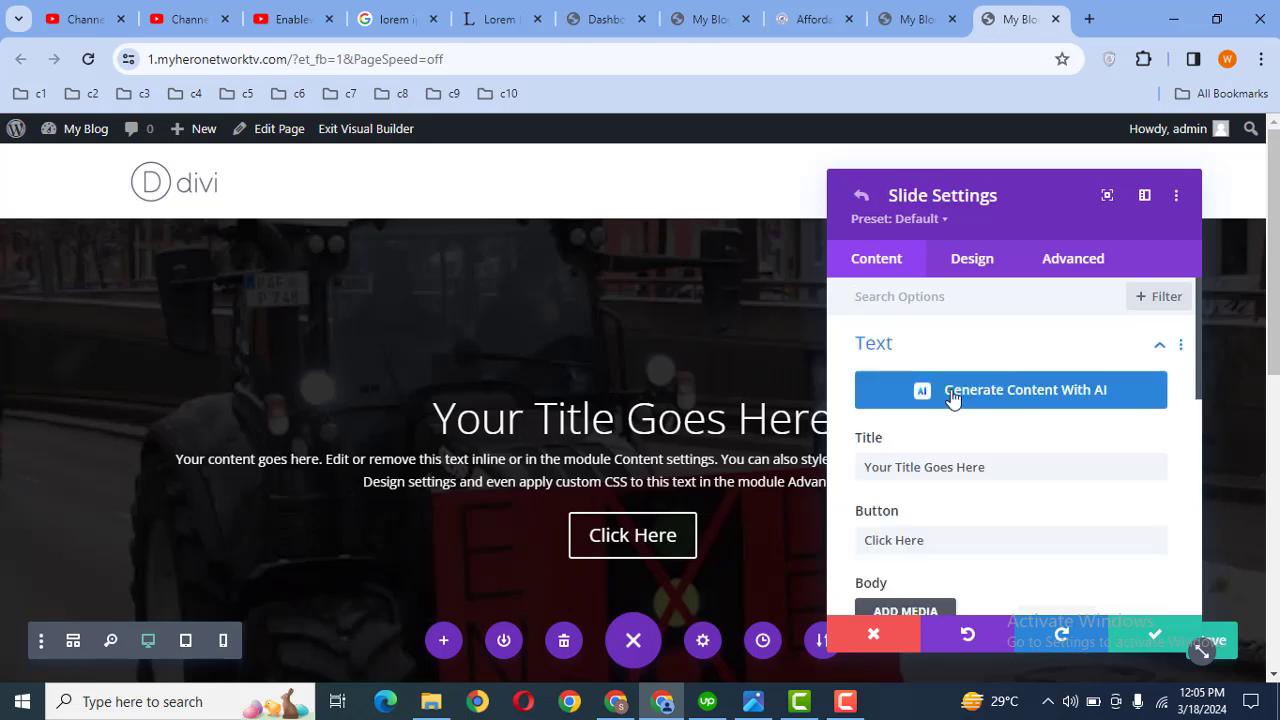
{"action": "triple_click", "coordinate": [997, 467]}
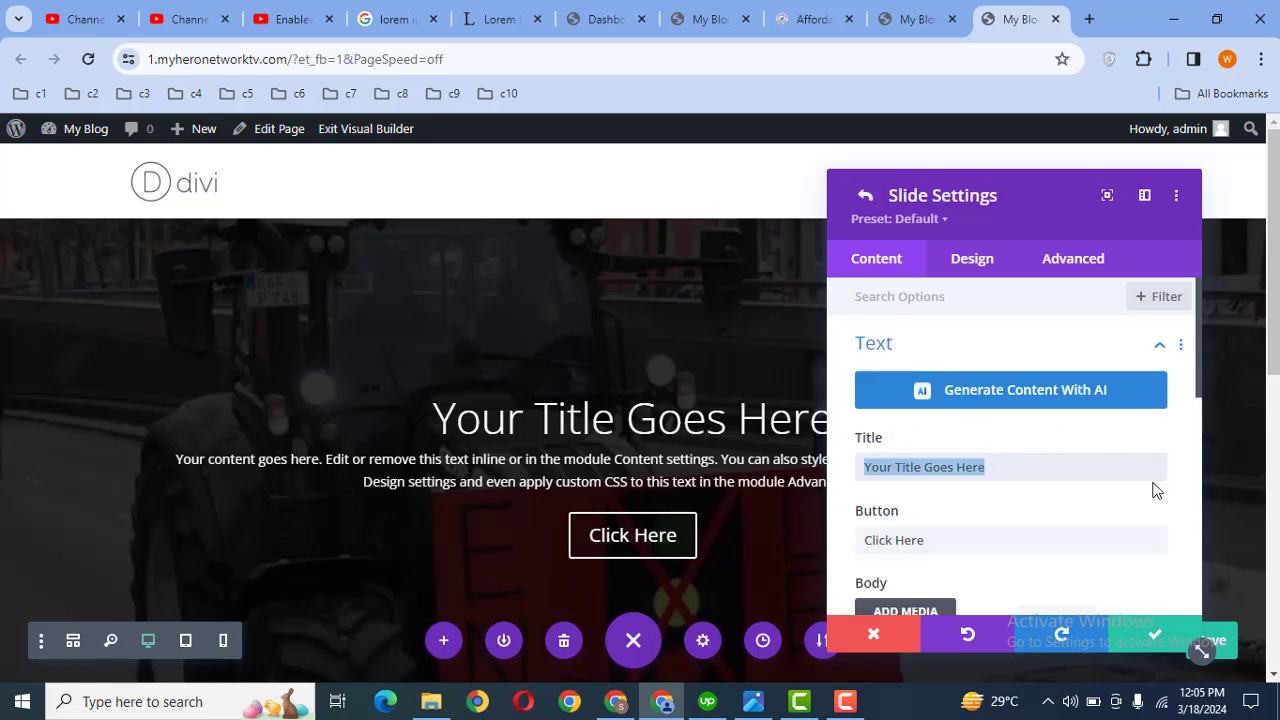
{"action": "key", "text": "Caps_Lock"}
{"action": "type", "text": "W"}
{"action": "key", "text": "Caps_Lock"}
{"action": "type", "text": "eb"}
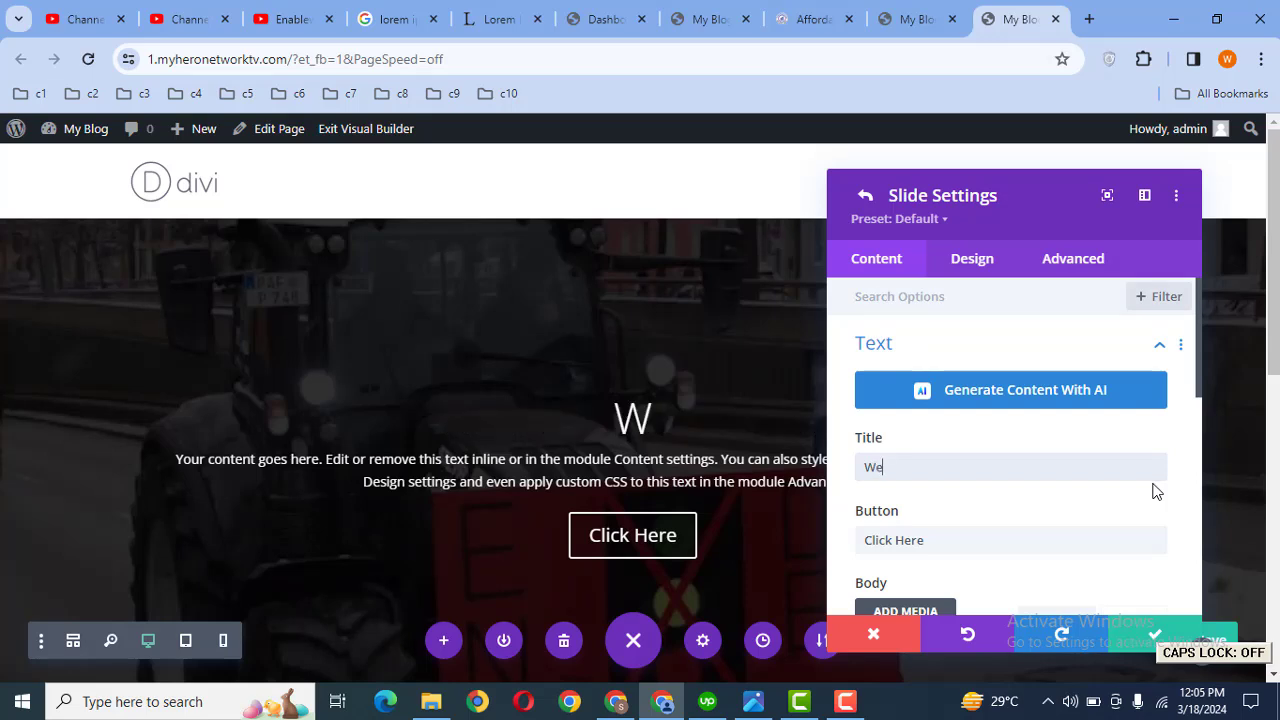
{"action": "key", "text": "Caps_Lock"}
{"action": "type", "text": "D"}
{"action": "key", "text": "Caps_Lock"}
{"action": "type", "text": "esign S"}
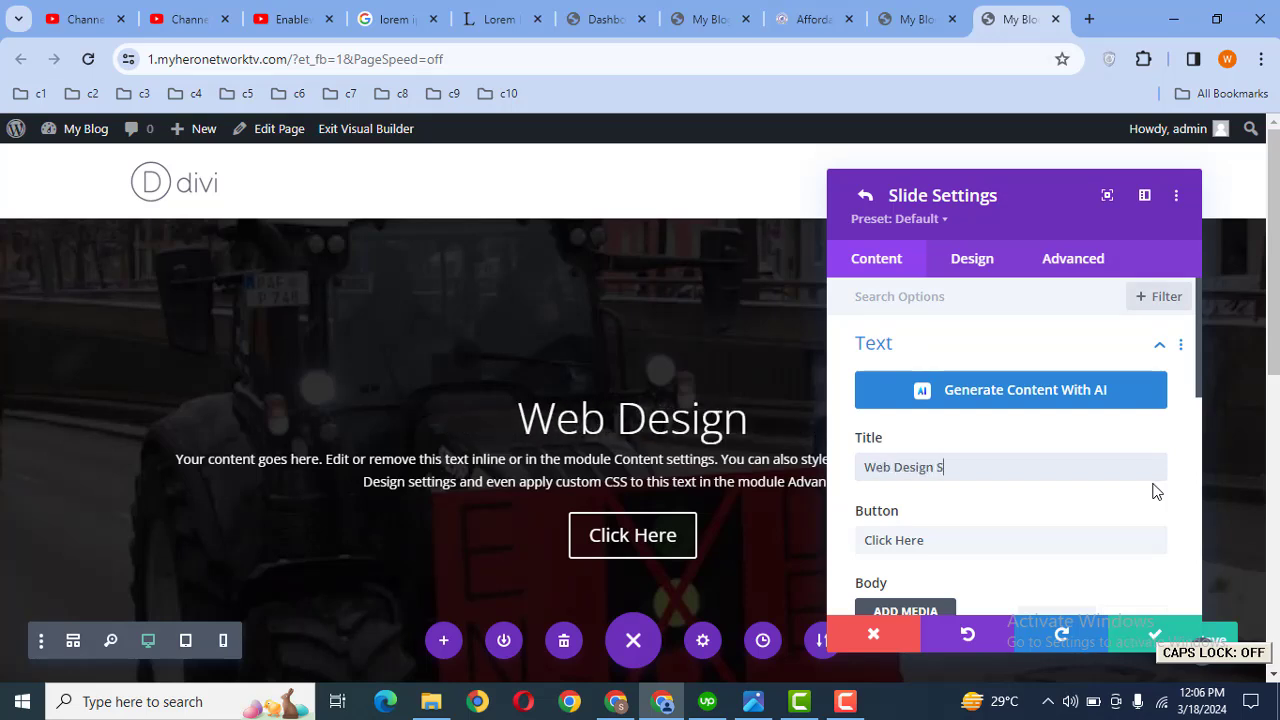
{"action": "type", "text": "ervices"}
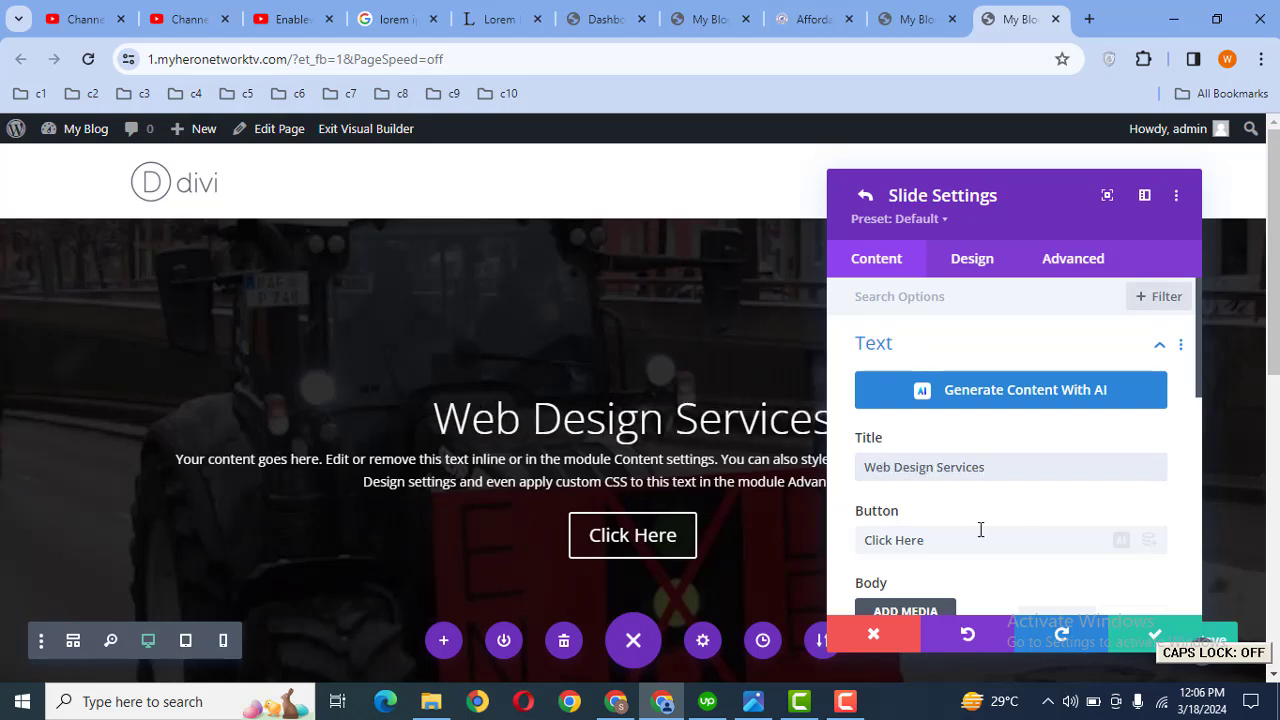
Examine the first slide's button text and its Link options, including the button link URL.
{"action": "left_click_drag", "start_coordinate": [972, 538], "coordinate": [855, 543]}
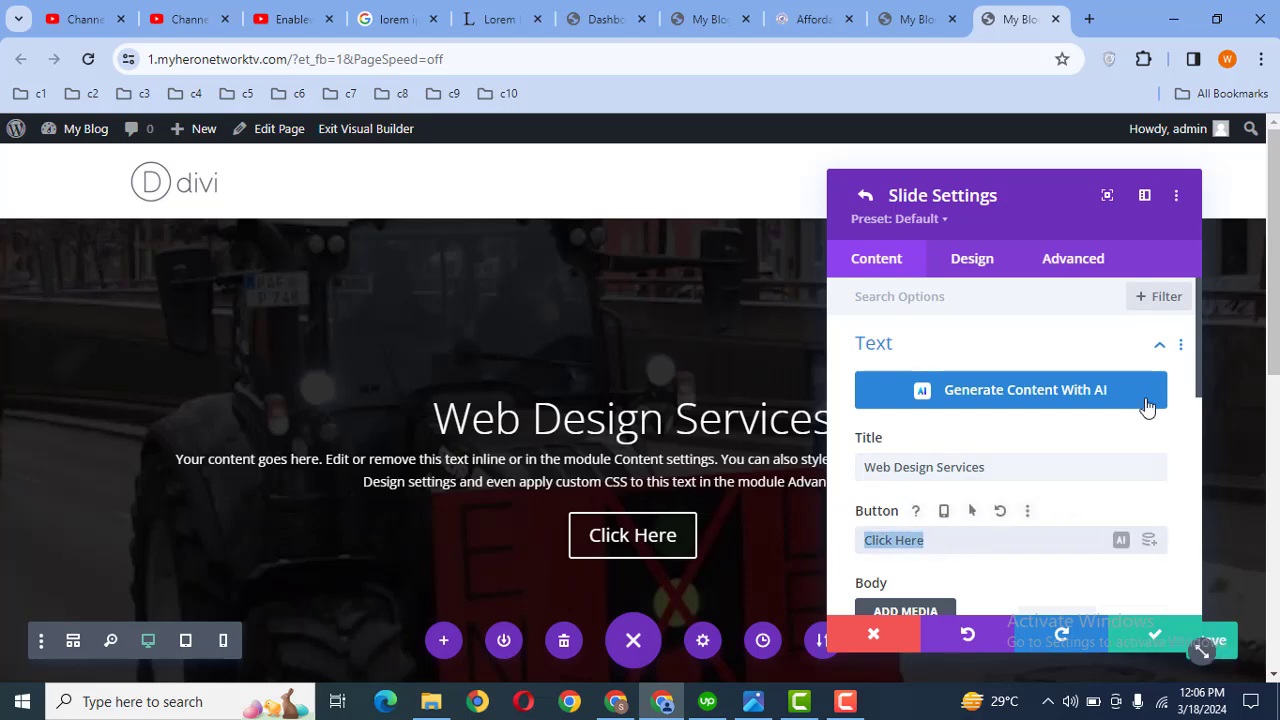
{"action": "left_click_drag", "start_coordinate": [1197, 366], "coordinate": [1197, 525]}
{"action": "left_click", "coordinate": [894, 580]}
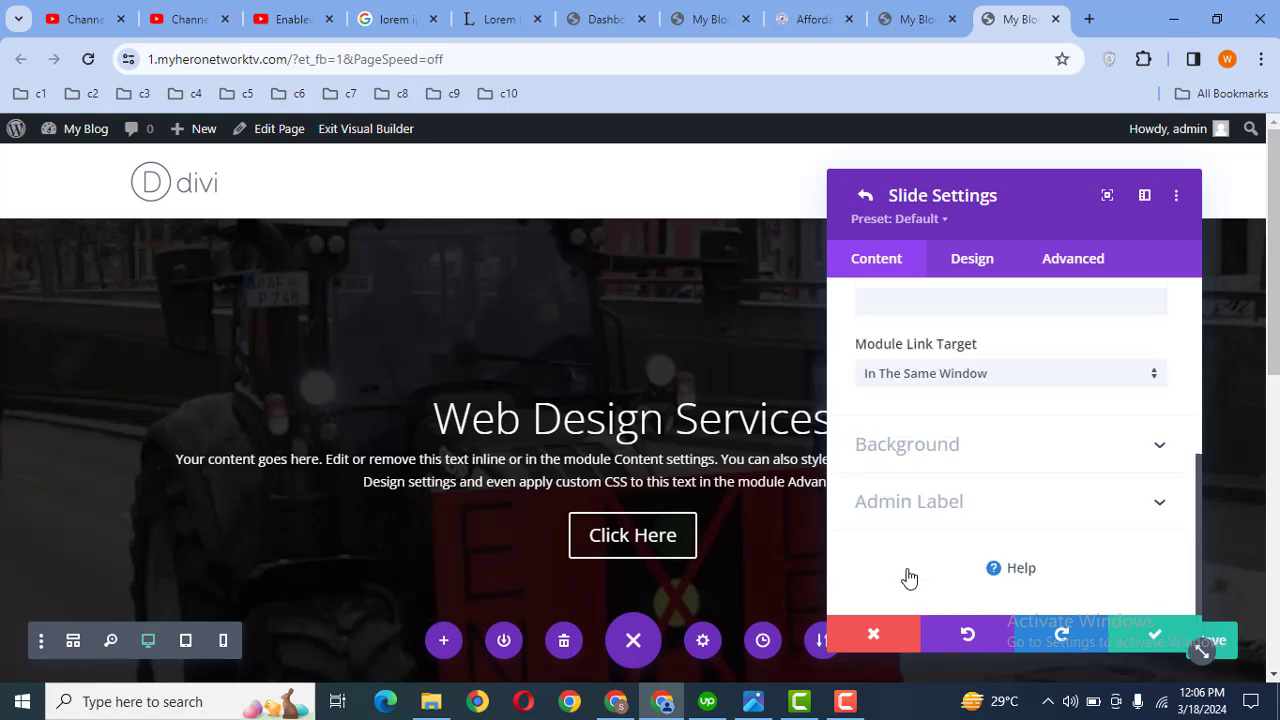
{"action": "left_click", "coordinate": [933, 376]}
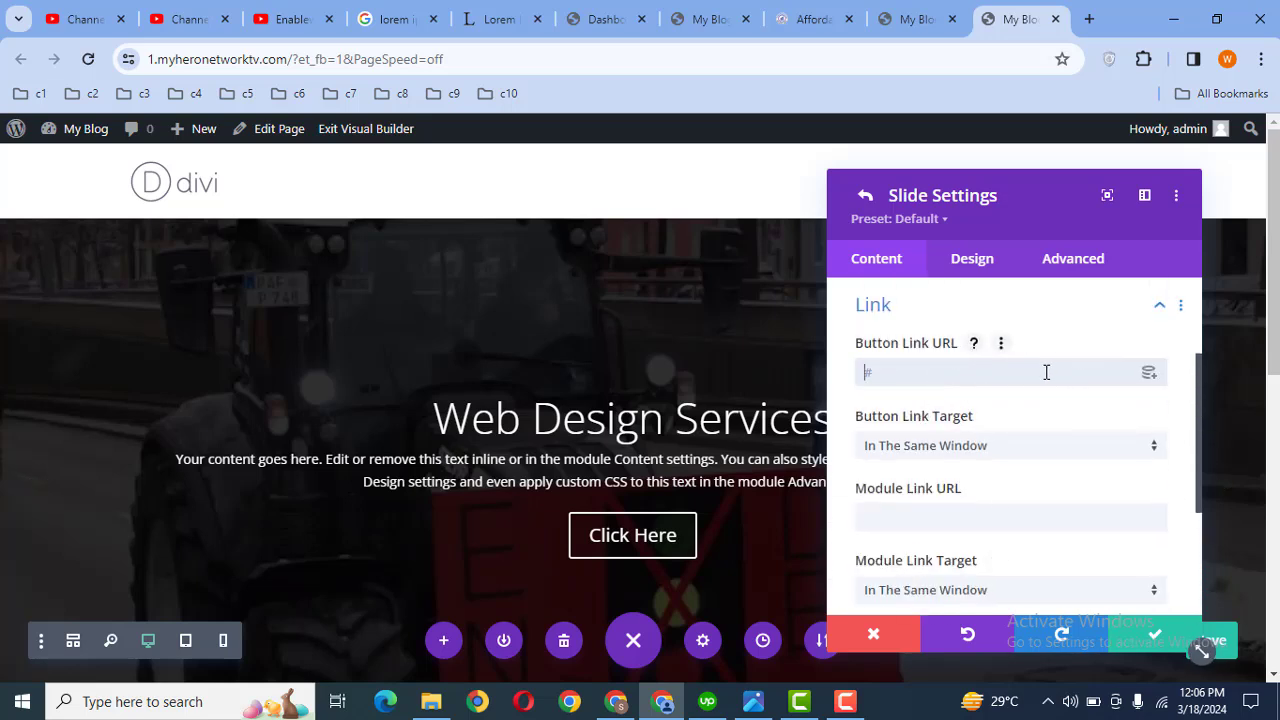
Save the slide and slider settings, save the page, and switch to the browser tab with the live site.
{"action": "left_click", "coordinate": [1157, 636]}
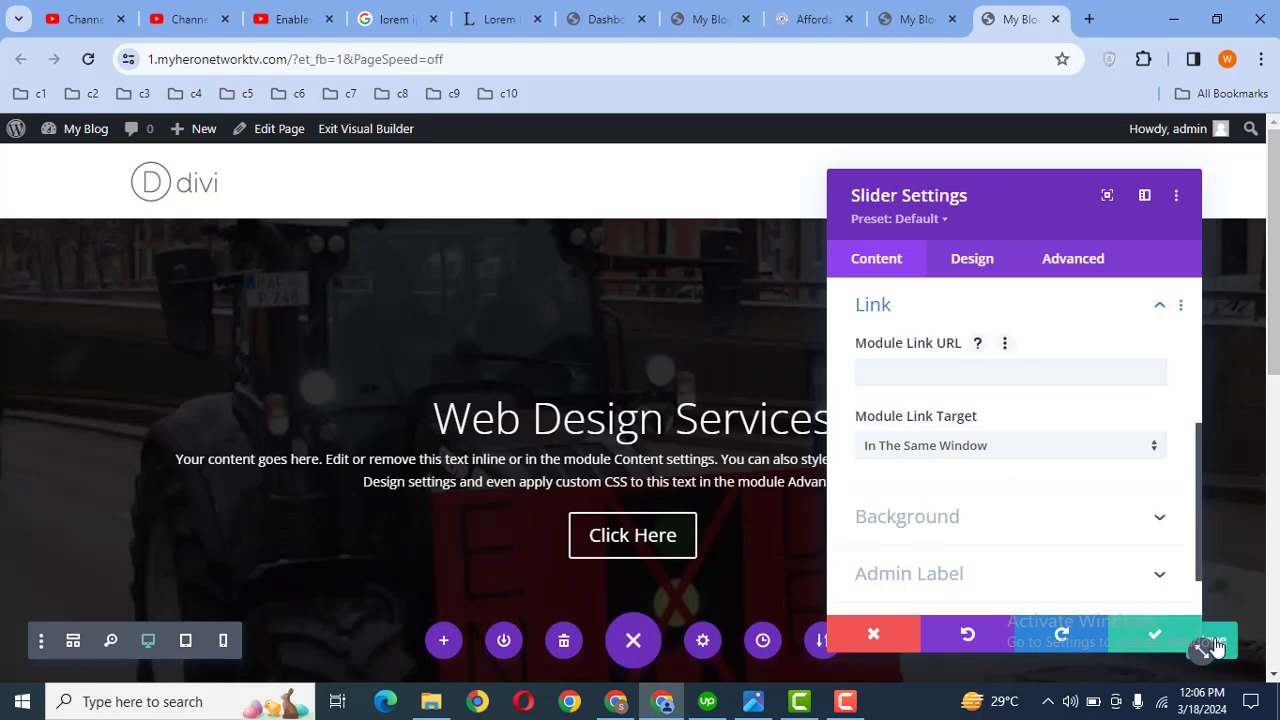
{"action": "left_click", "coordinate": [1157, 636]}
{"action": "left_click", "coordinate": [1212, 642]}
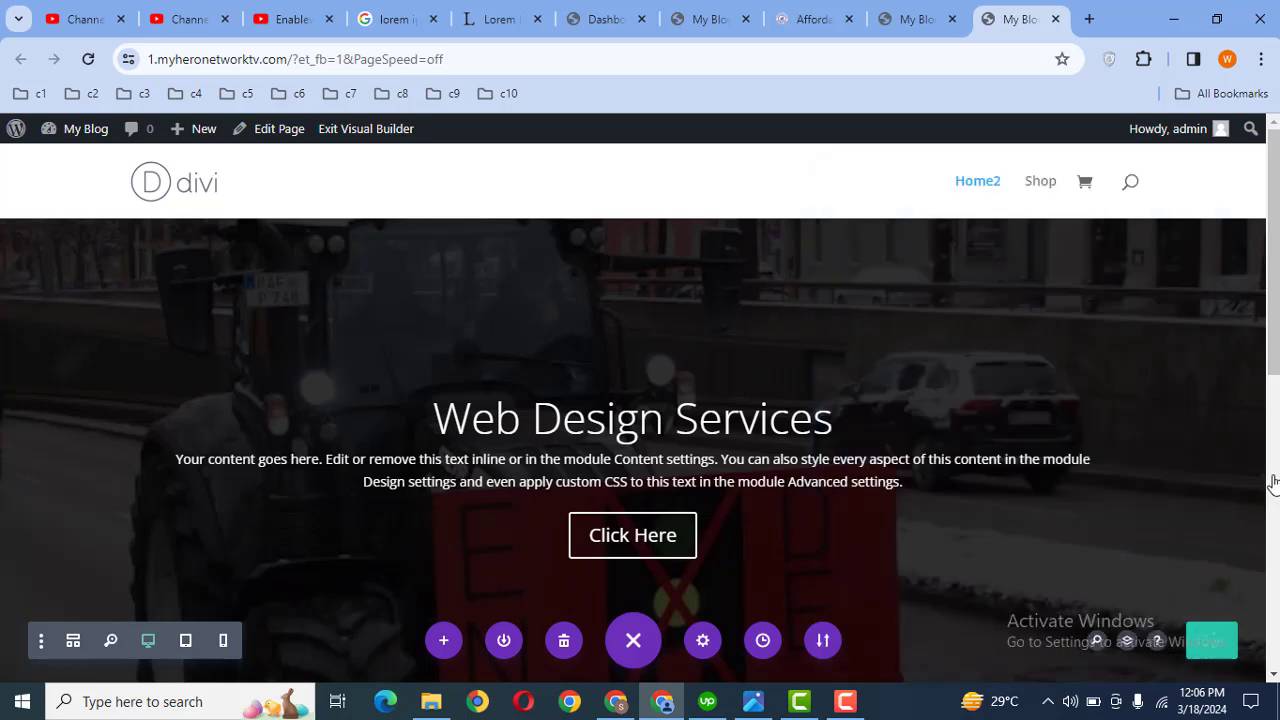
{"action": "left_click", "coordinate": [915, 16]}
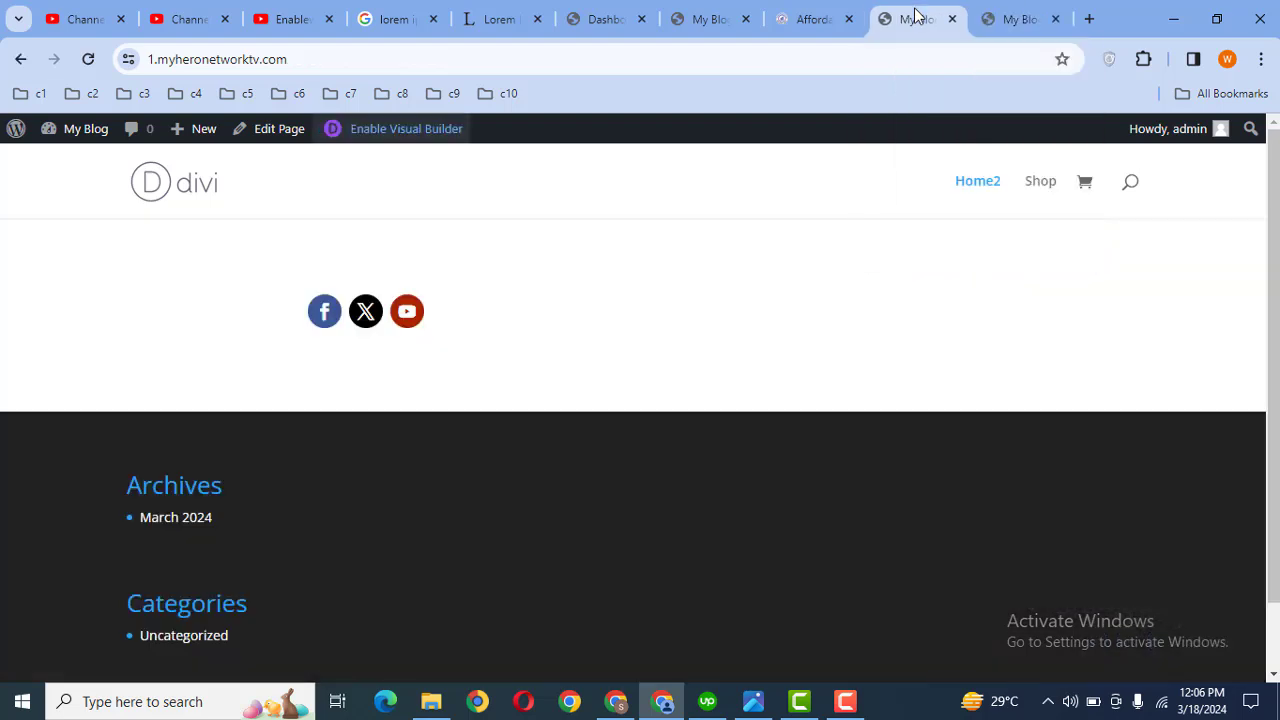